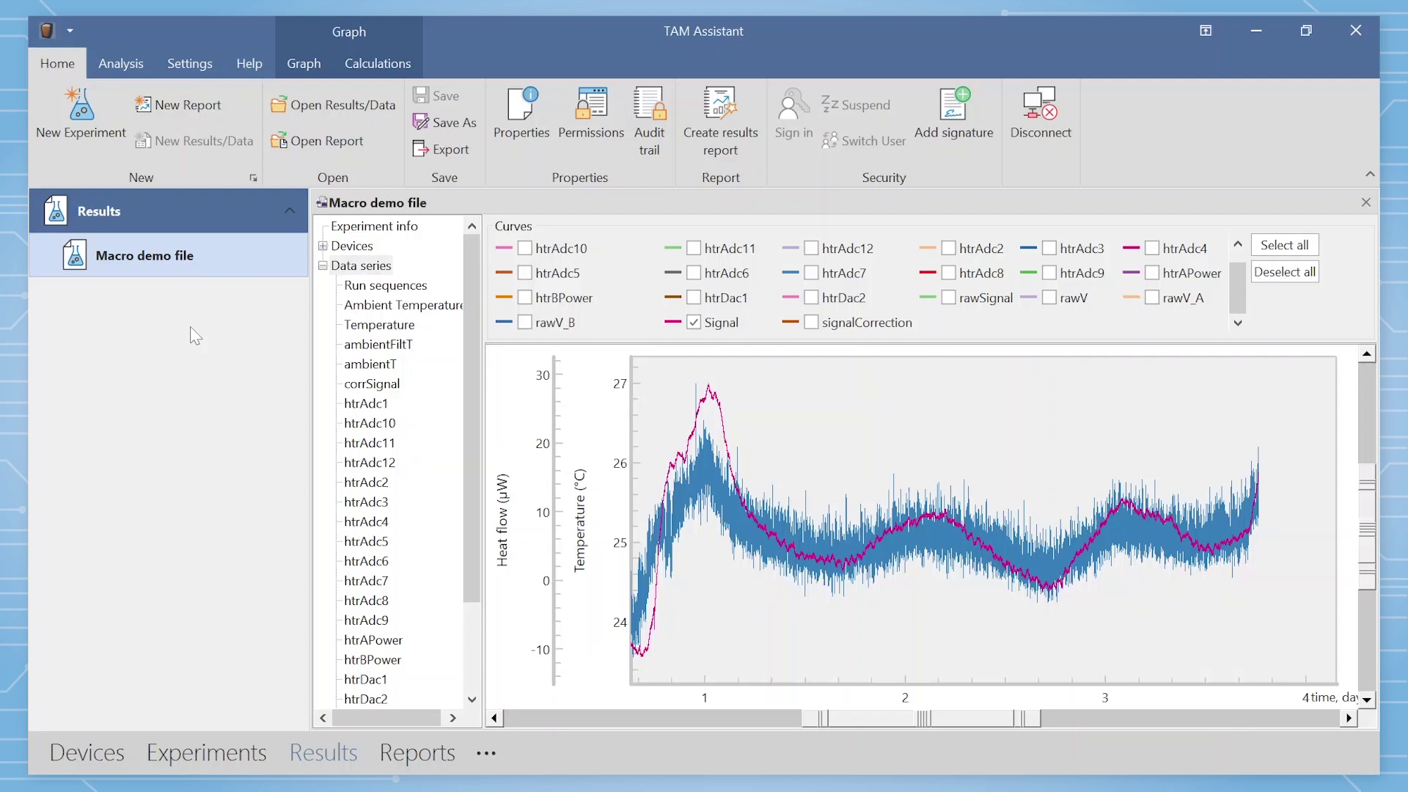
# Step: Export only the Ambient Temperature and Signal series to a CSV named 'Macro Room Correction'
pyautogui.click(442, 150)
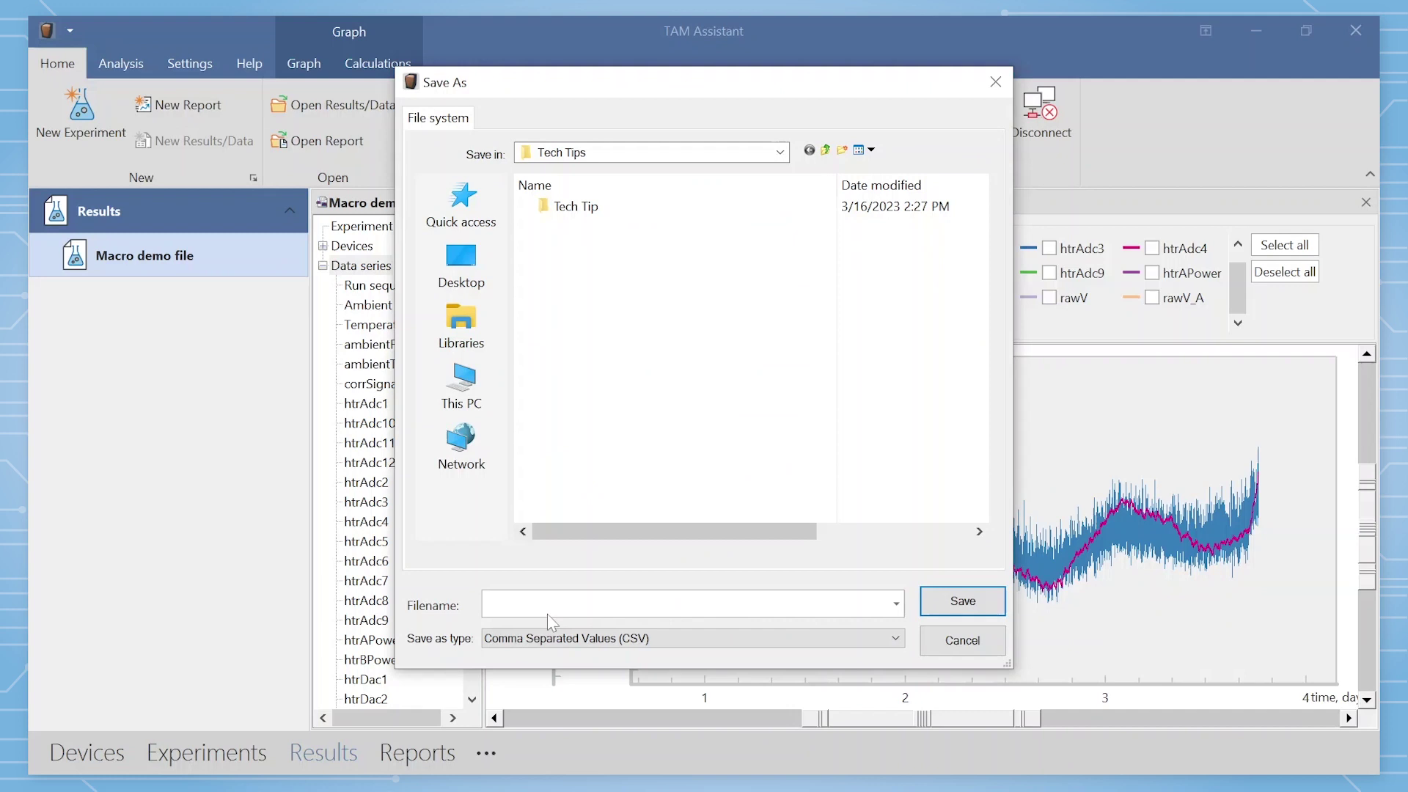
pyautogui.write('Macro Room Correction')
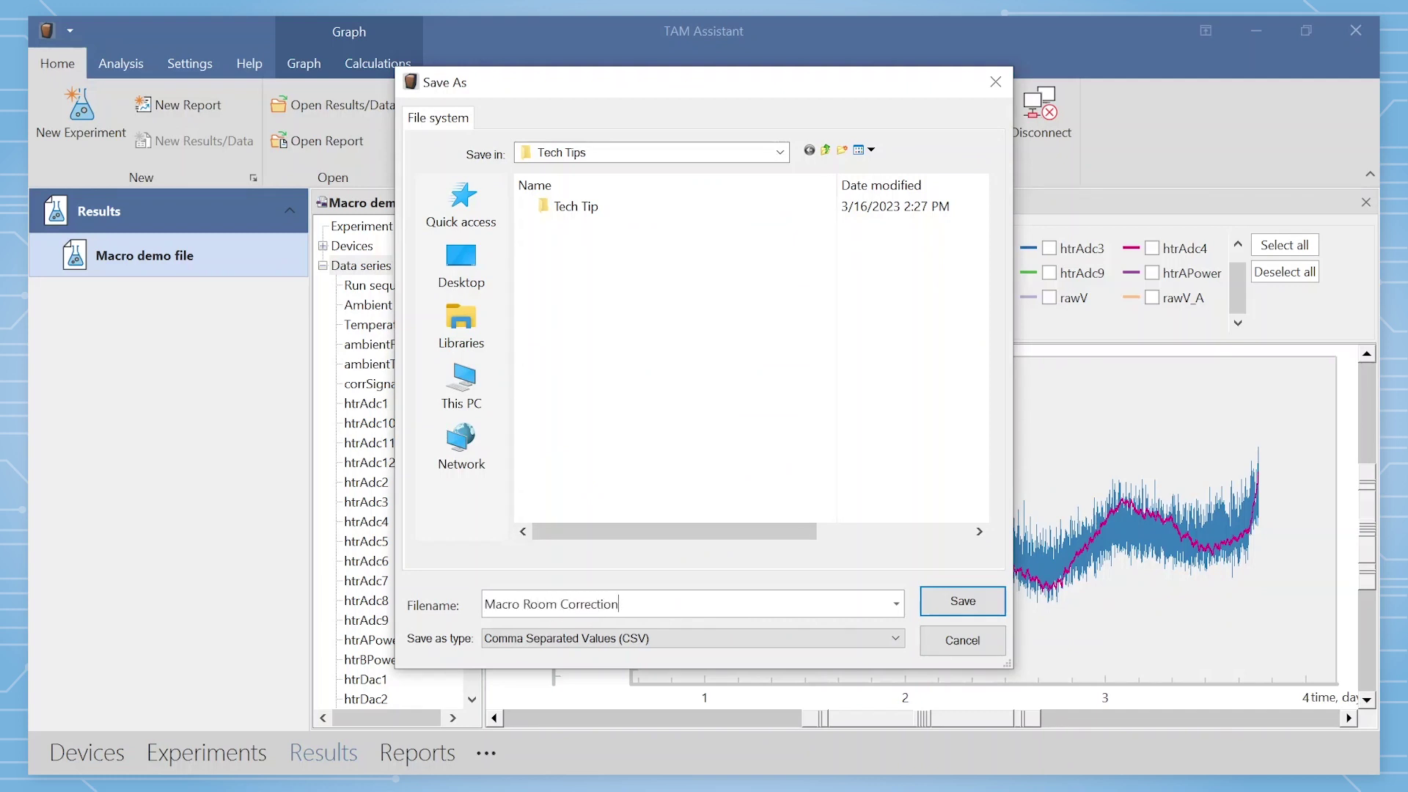
pyautogui.press('Return')
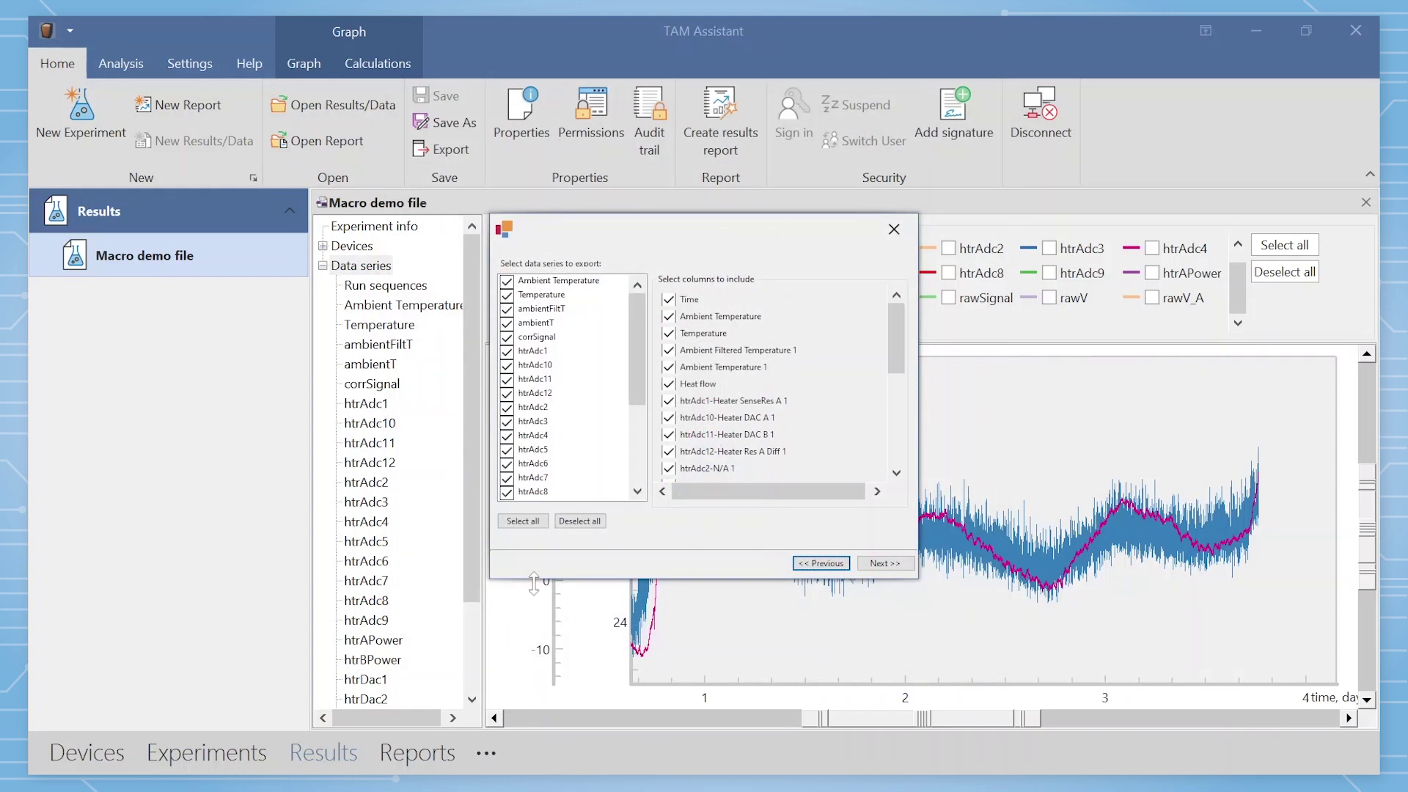
pyautogui.click(580, 521)
pyautogui.click(531, 282)
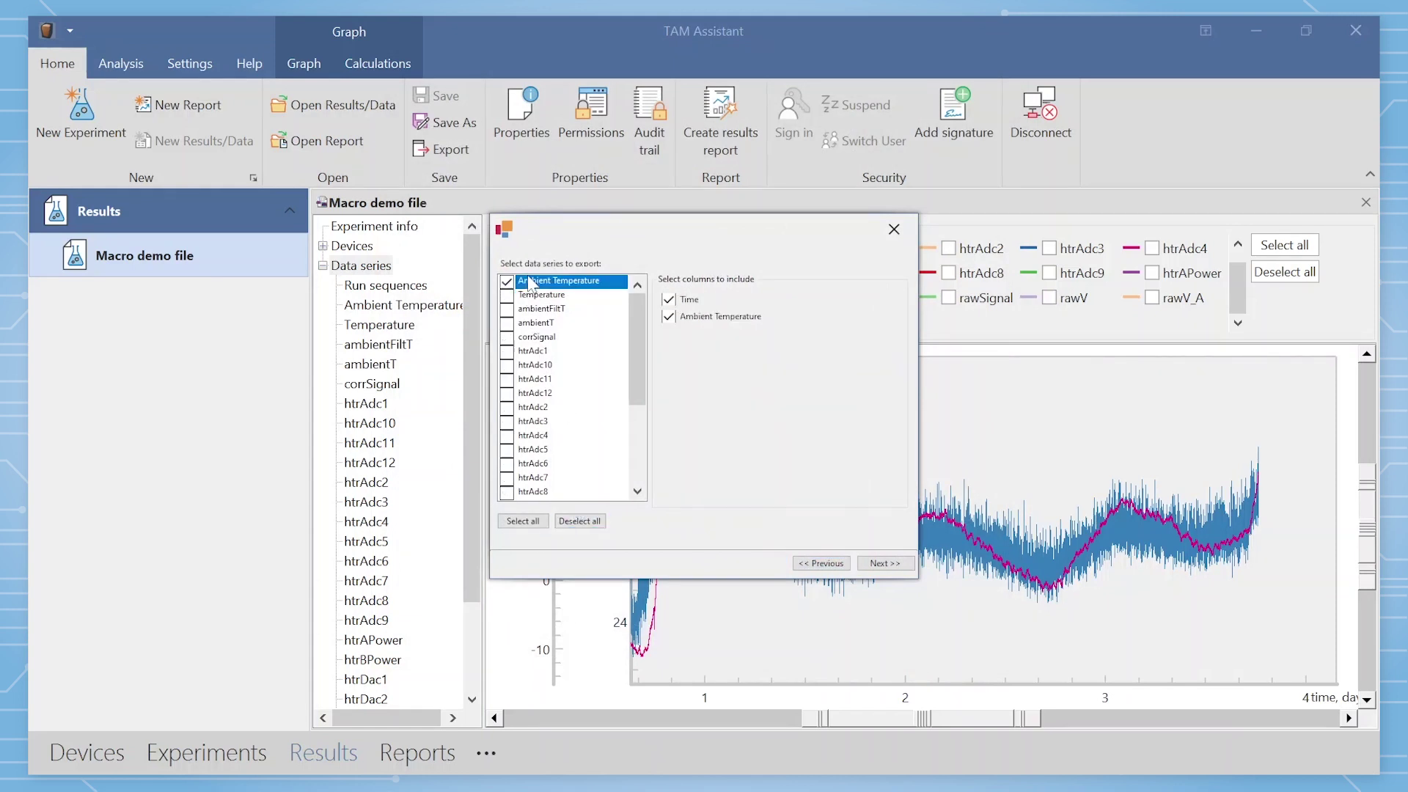
pyautogui.moveTo(630, 328); pyautogui.dragTo(635, 443)
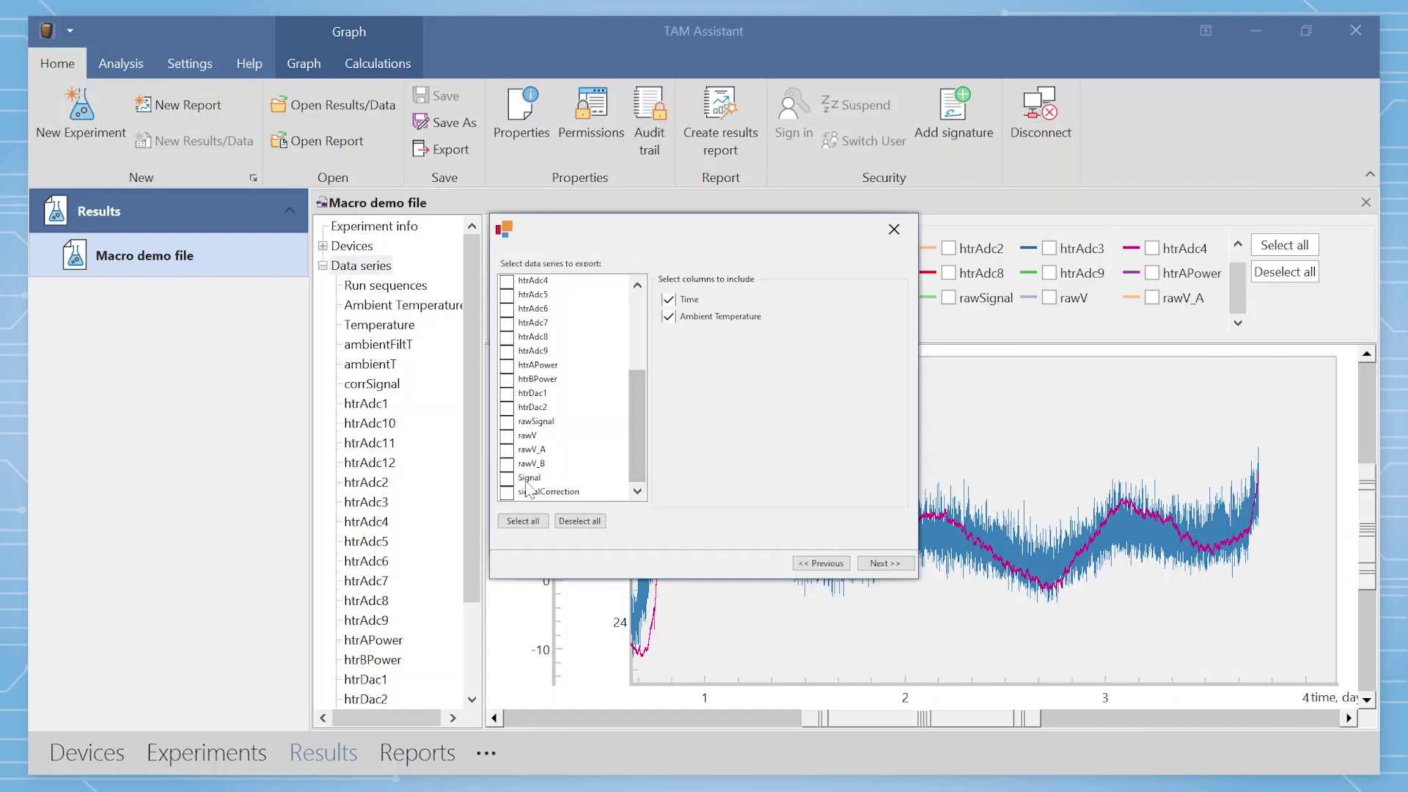
pyautogui.click(530, 478)
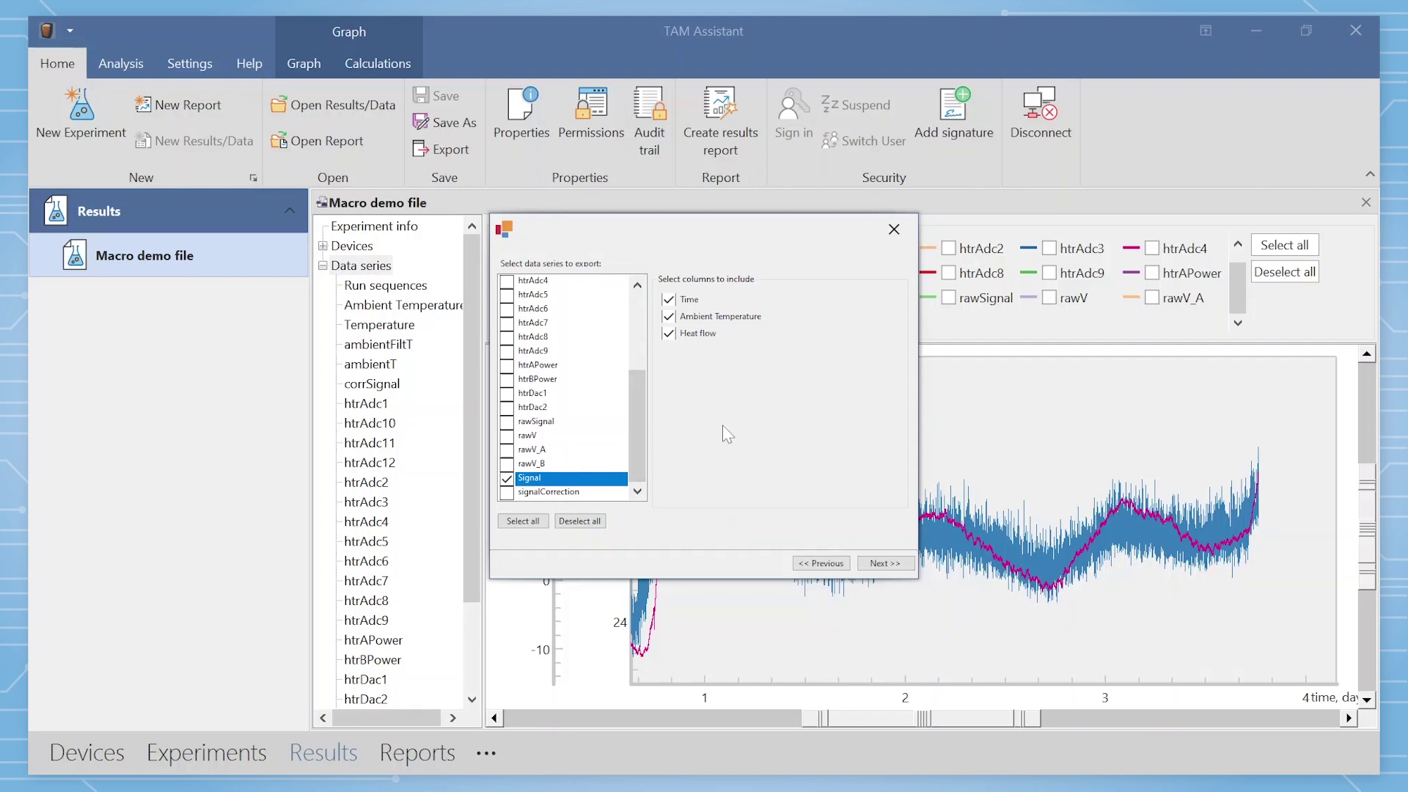
pyautogui.click(884, 563)
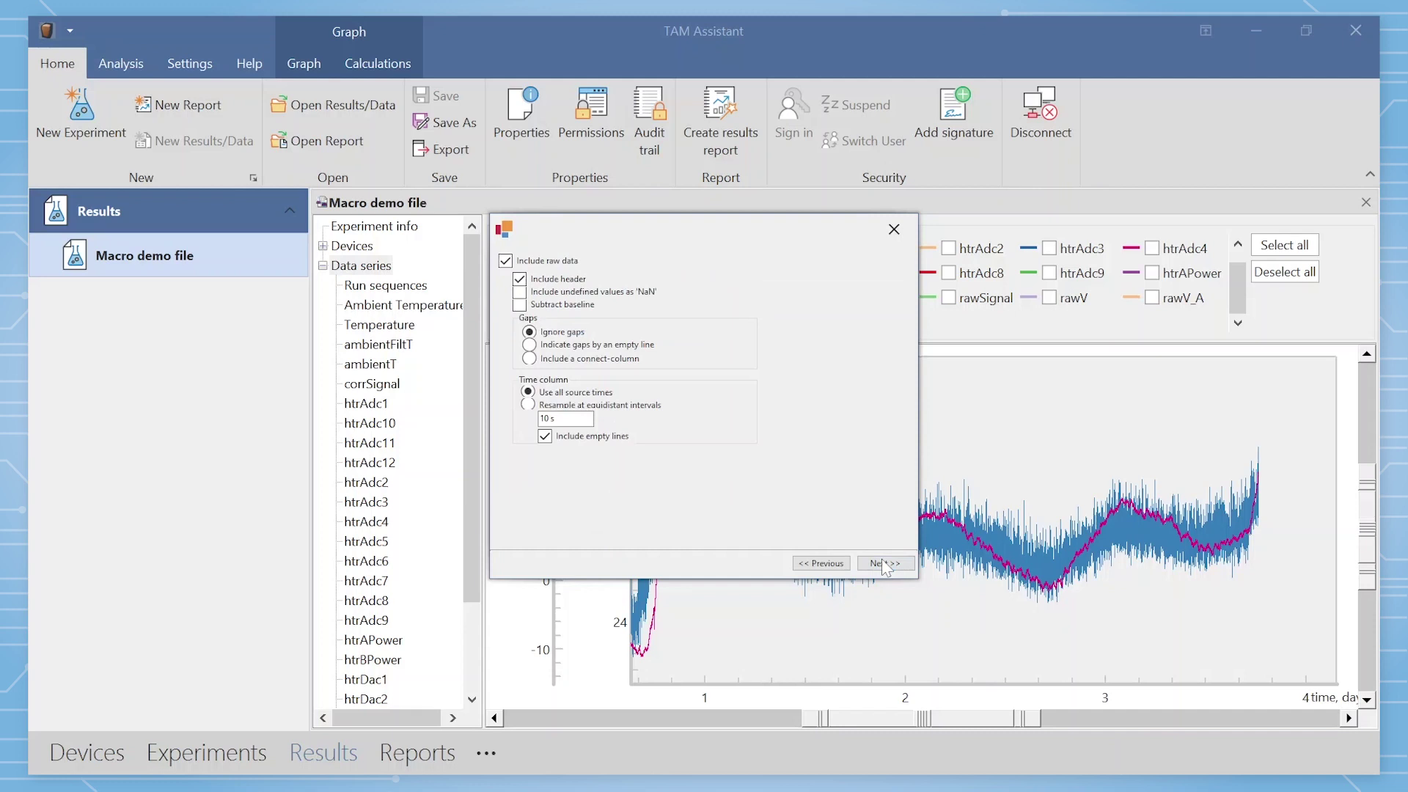
# Step: Resample the export at 20 s intervals and finish without statistics
pyautogui.click(528, 404)
pyautogui.press('Tab')
pyautogui.write('20s')
pyautogui.click(884, 564)
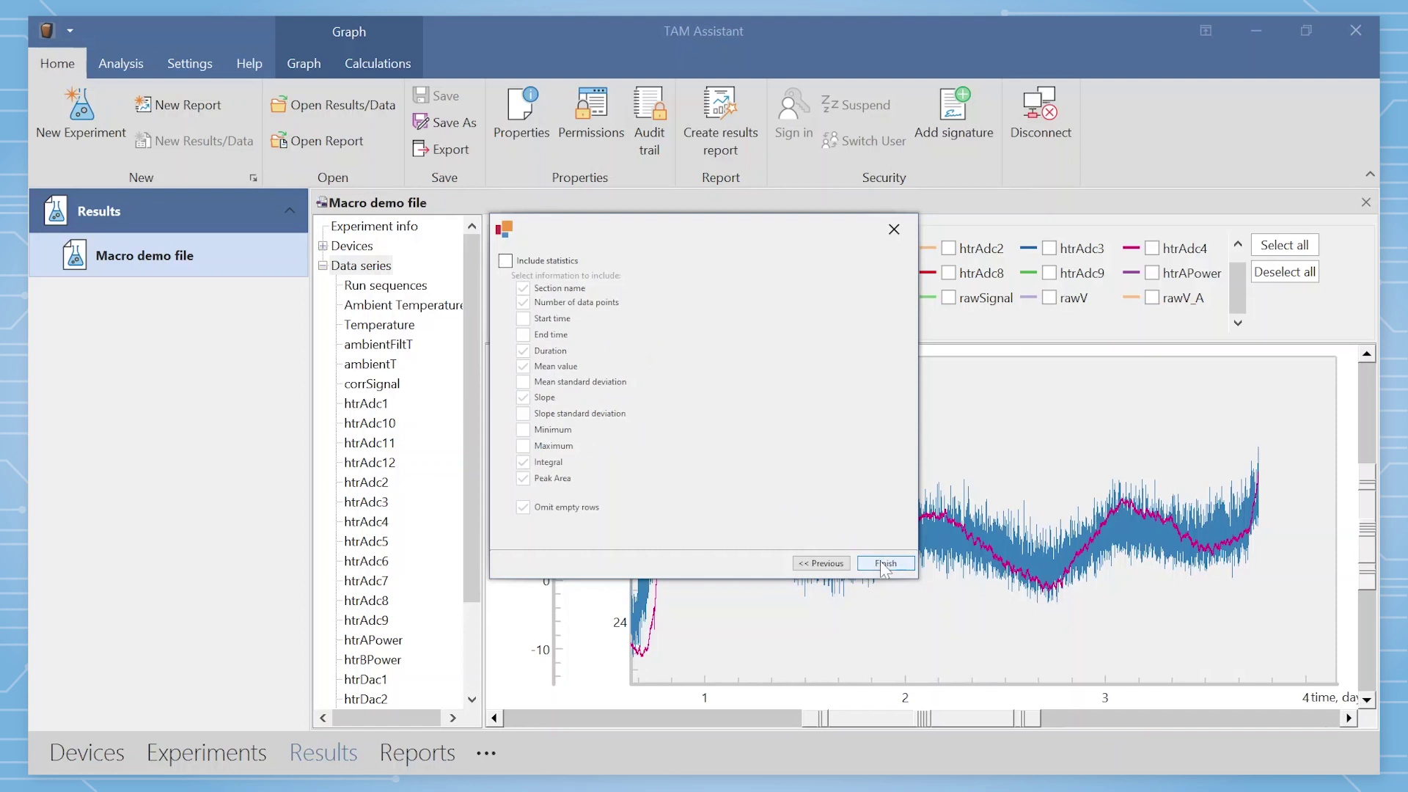
pyautogui.click(884, 563)
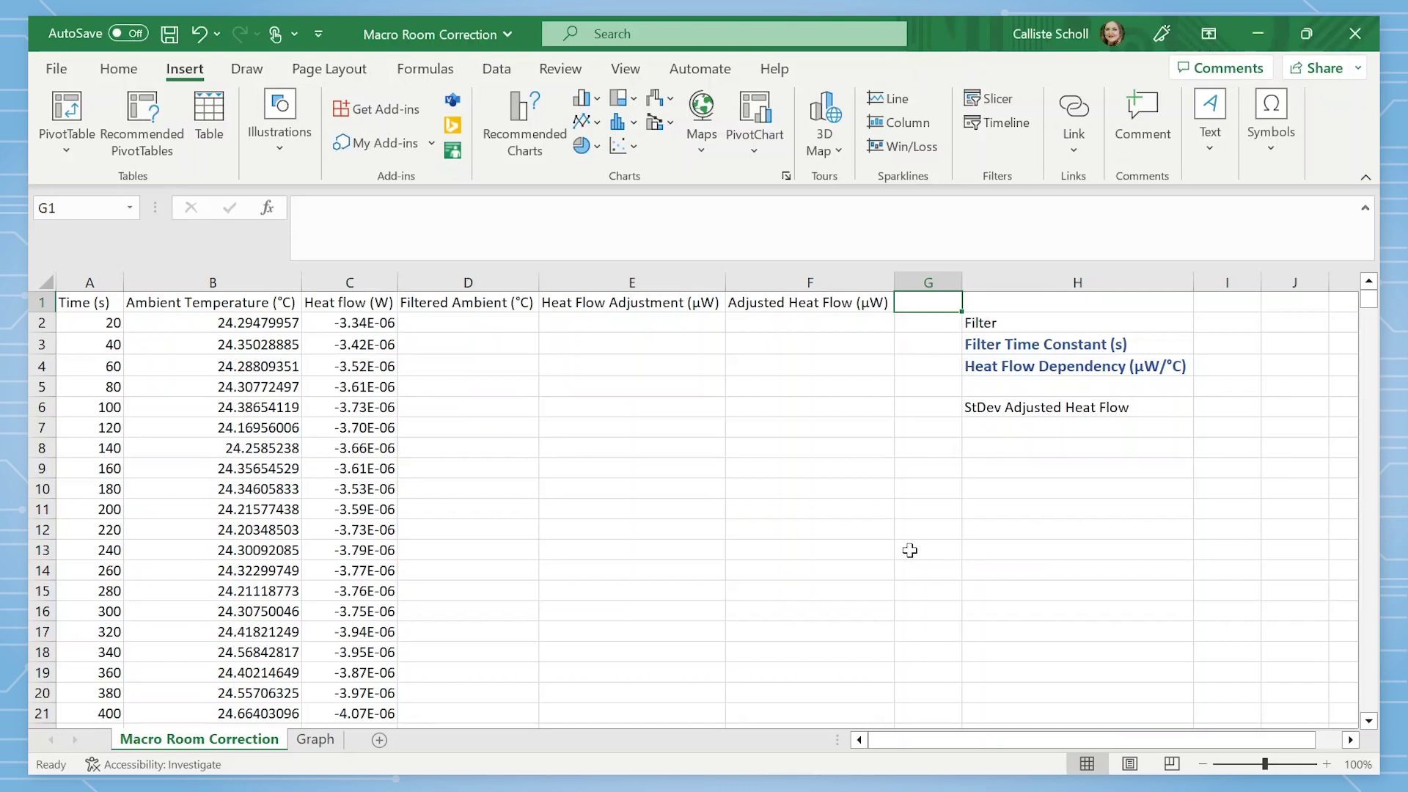
# Step: Enter the filter time constant formula =20/(-LN(1-I2)) in I3
pyautogui.click(1217, 343)
pyautogui.write('=')
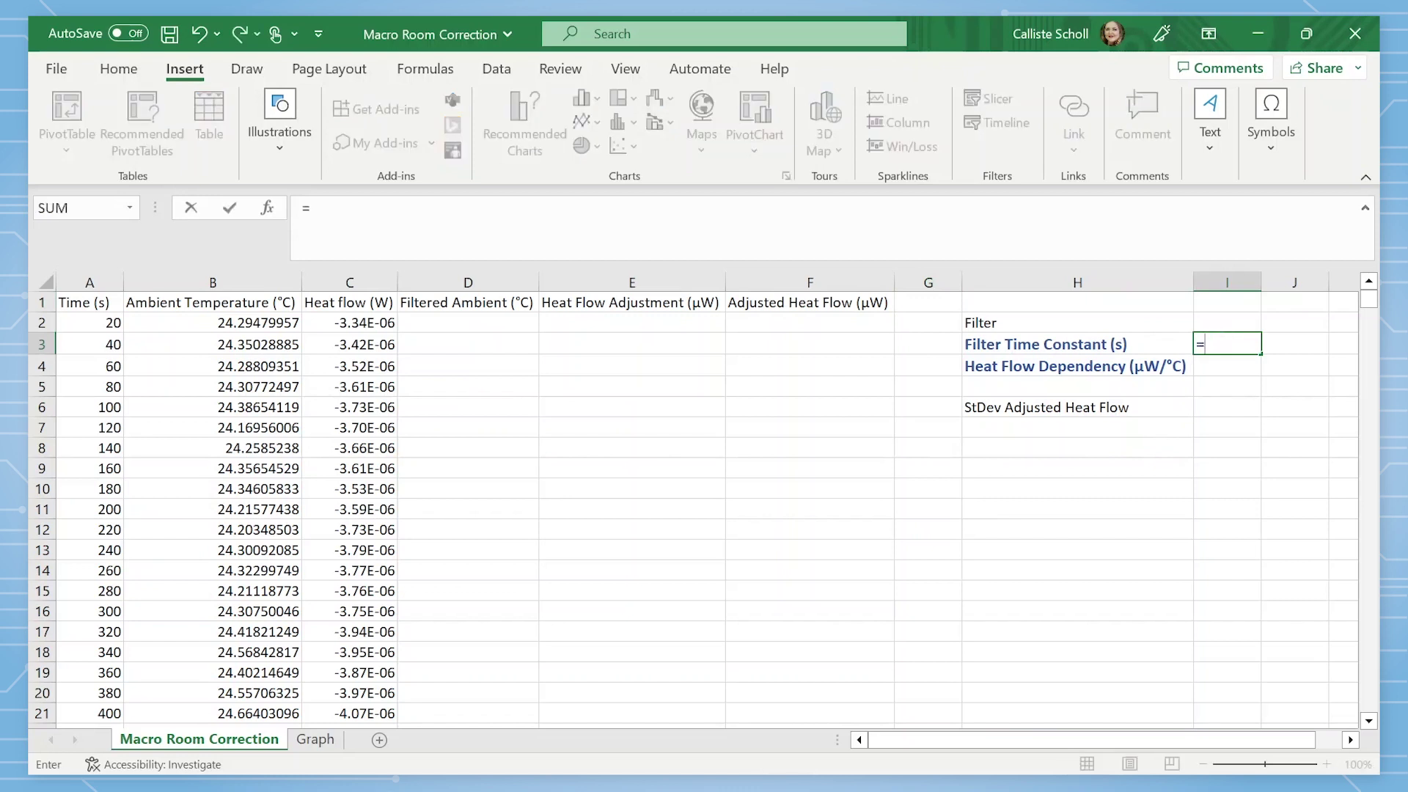
pyautogui.write('20/(-LN(')
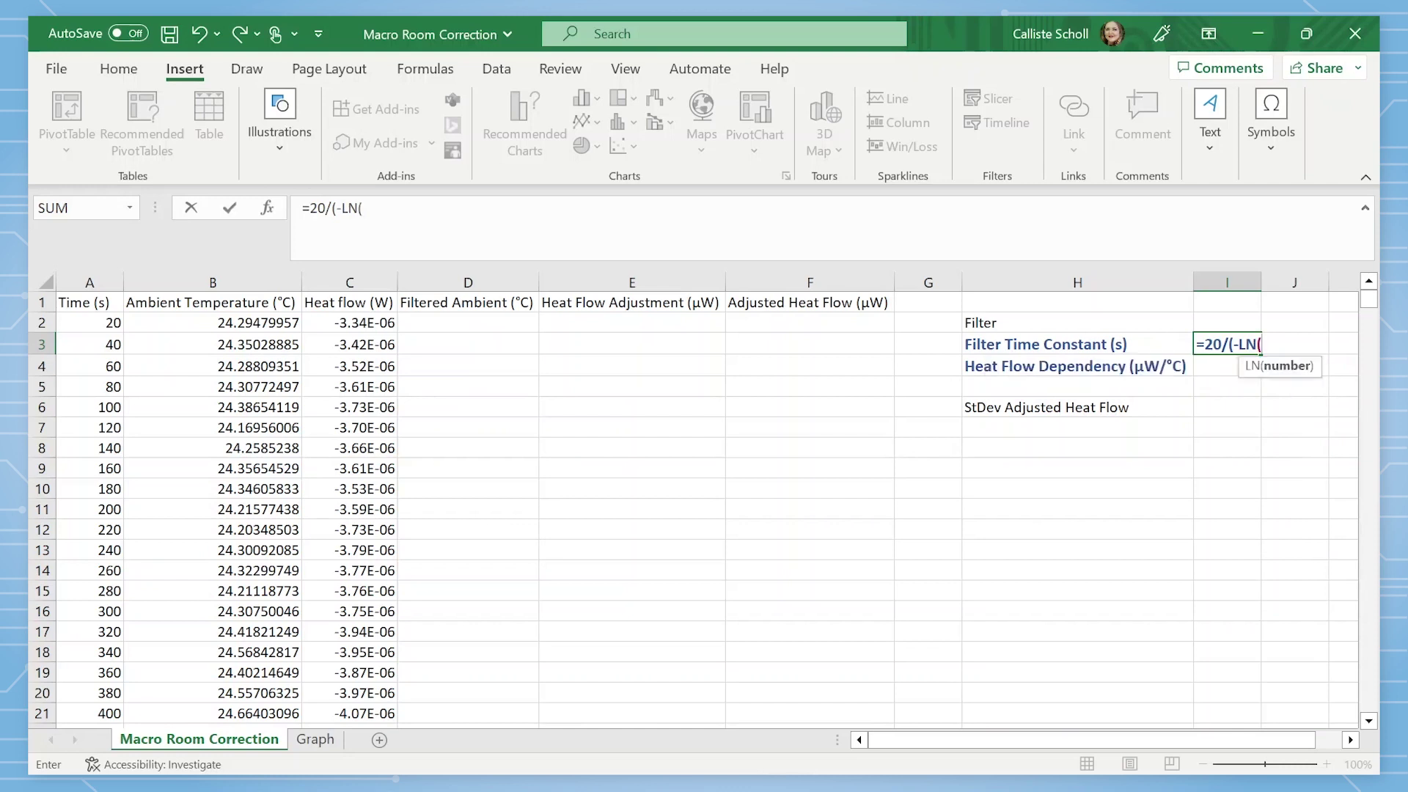
pyautogui.write('1-I2))')
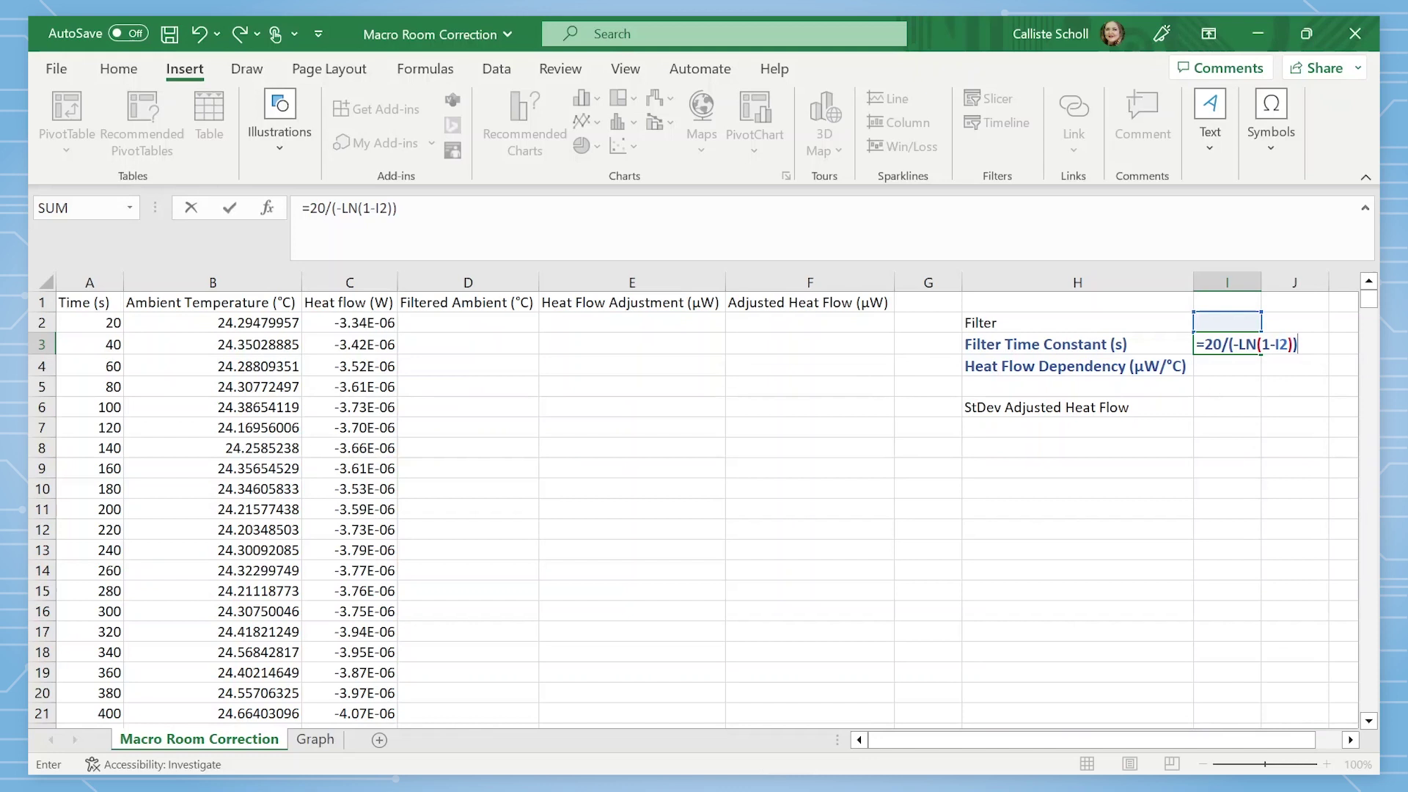
pyautogui.press('Return')
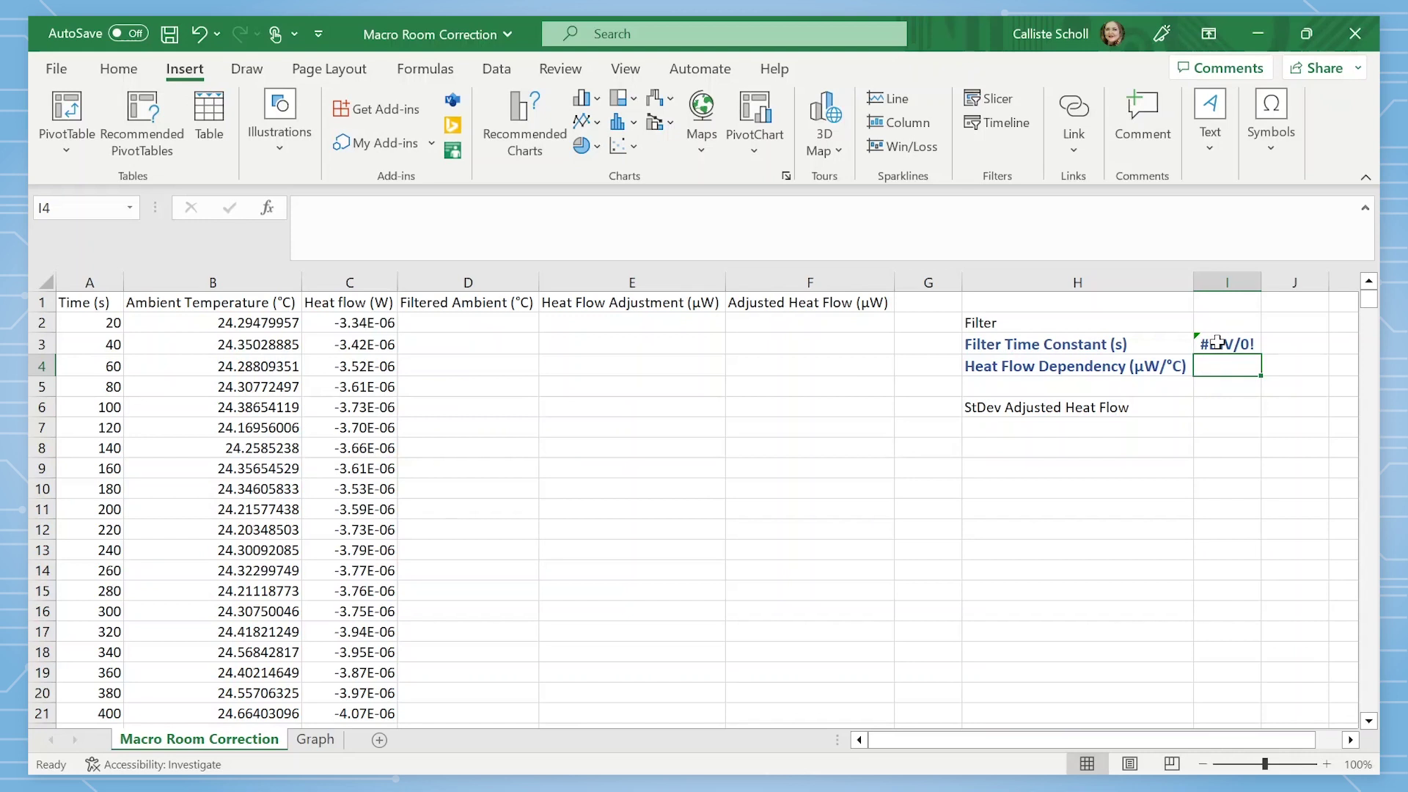
# Step: Enter =STDEV(F2:F12501) in I6 for the adjusted heat flow standard deviation
pyautogui.press('Down')
pyautogui.press('Down')
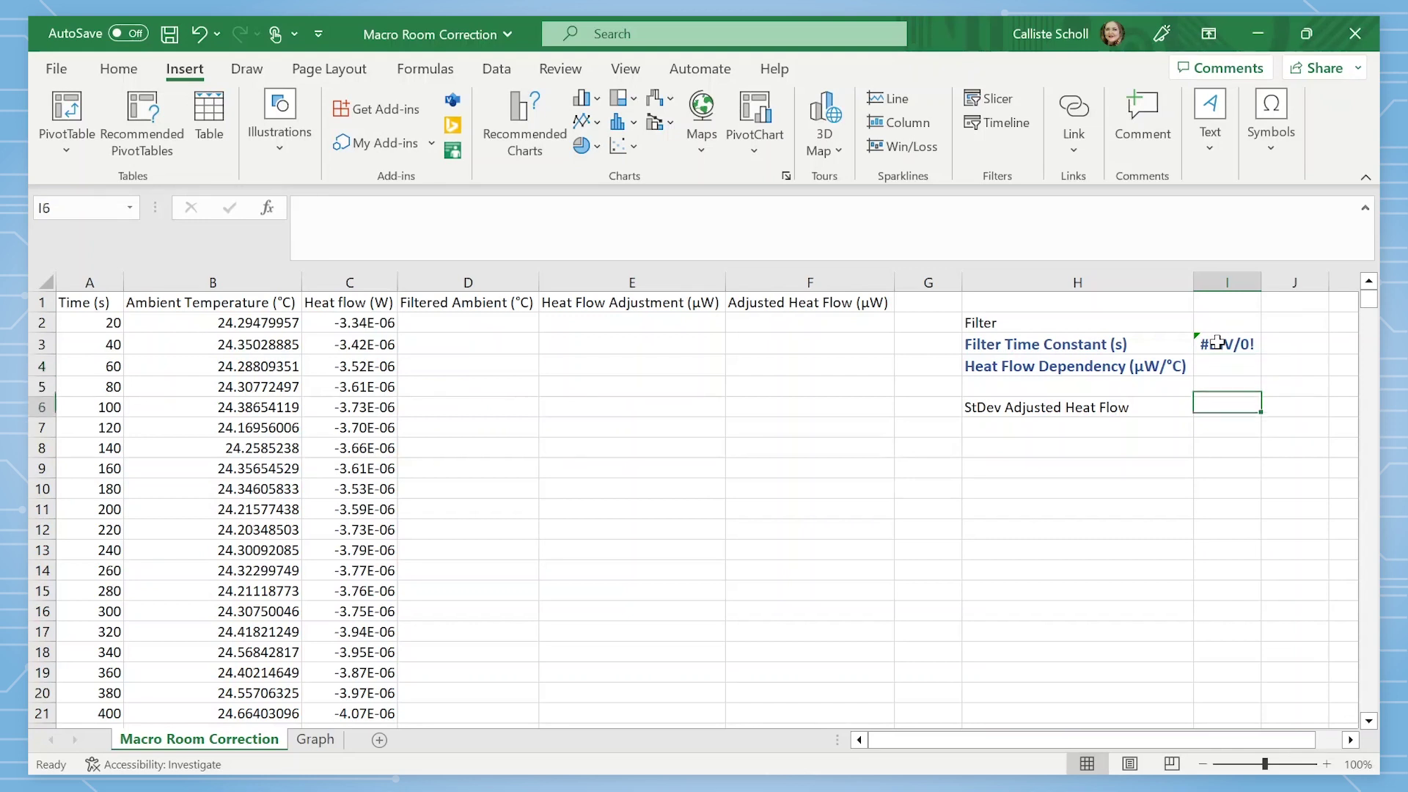
pyautogui.write('=S')
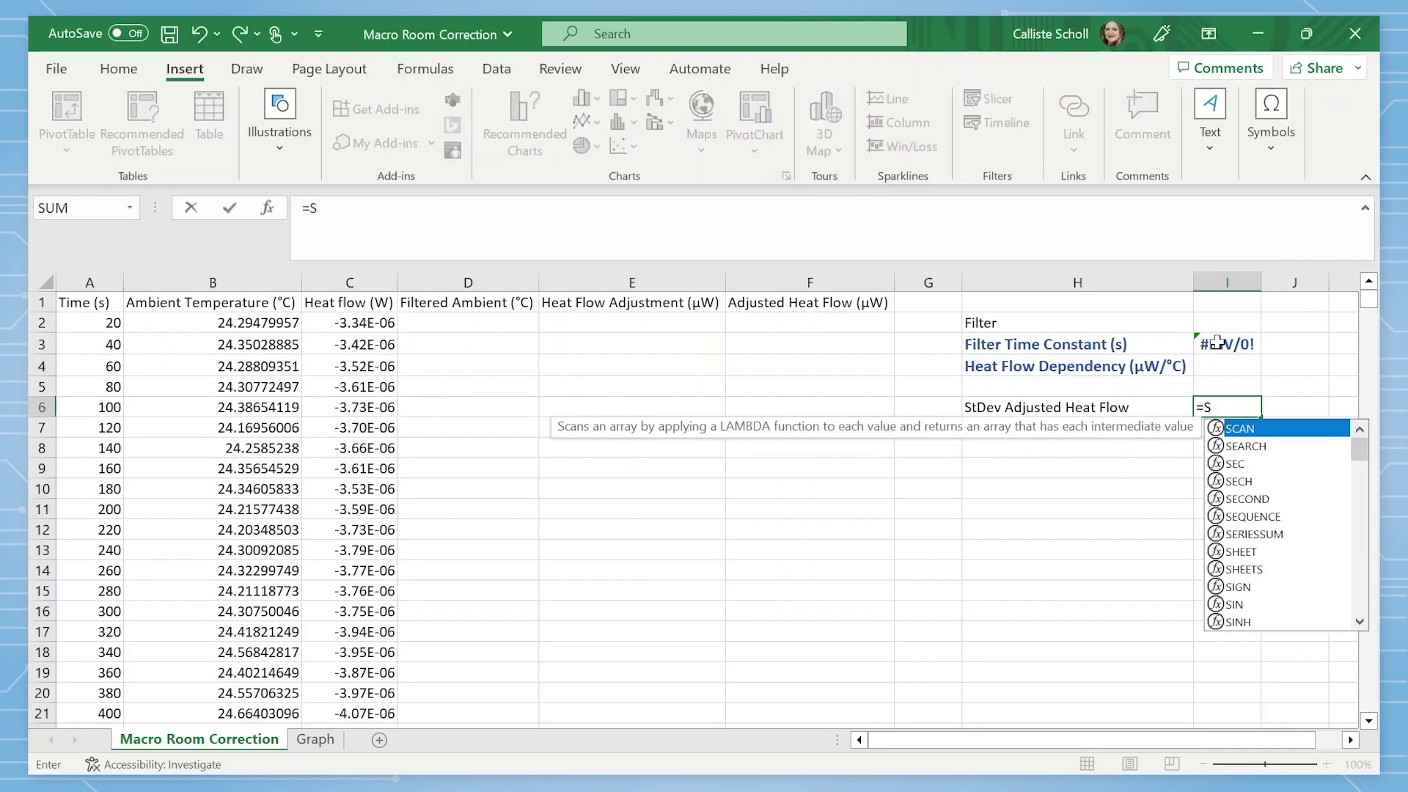
pyautogui.write('TDEV')
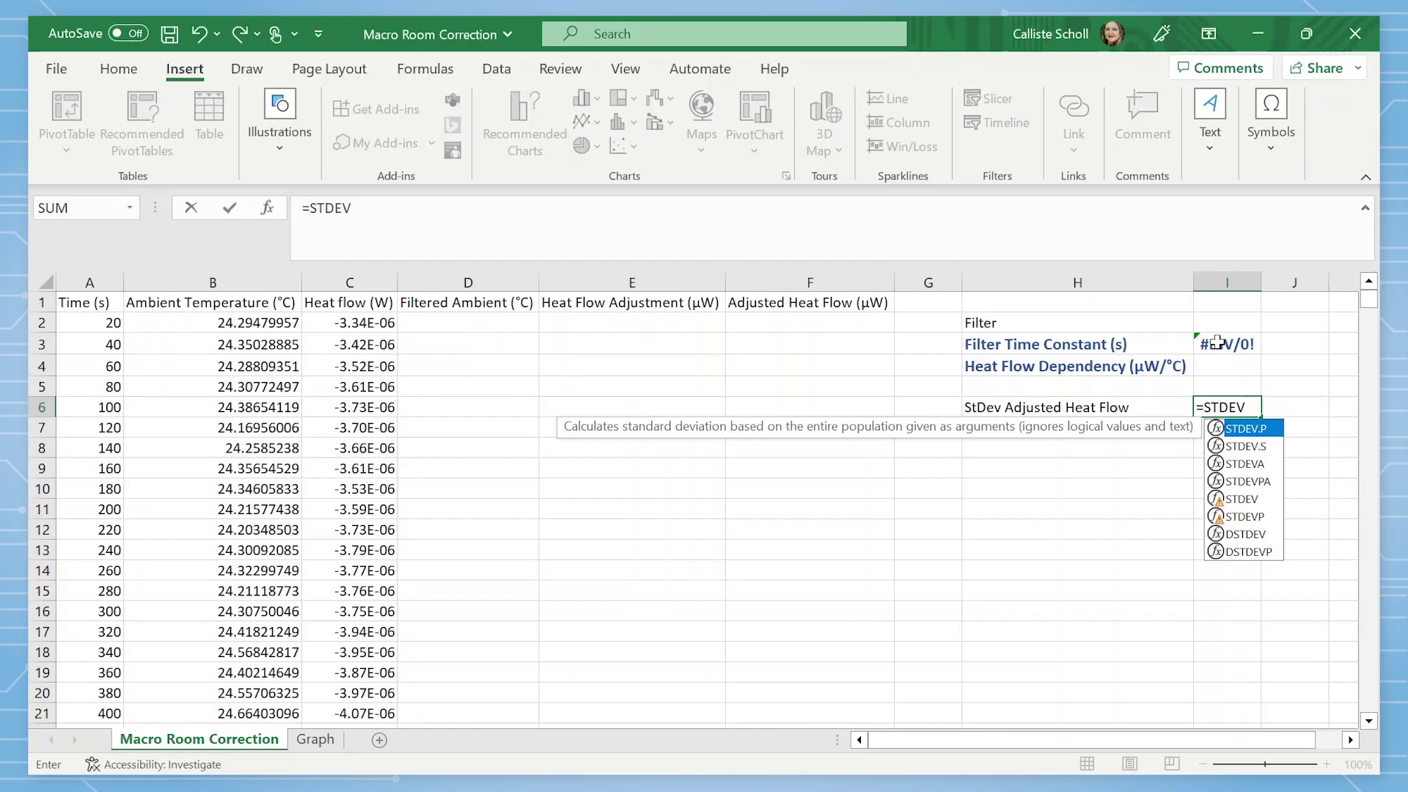
pyautogui.write('(F2')
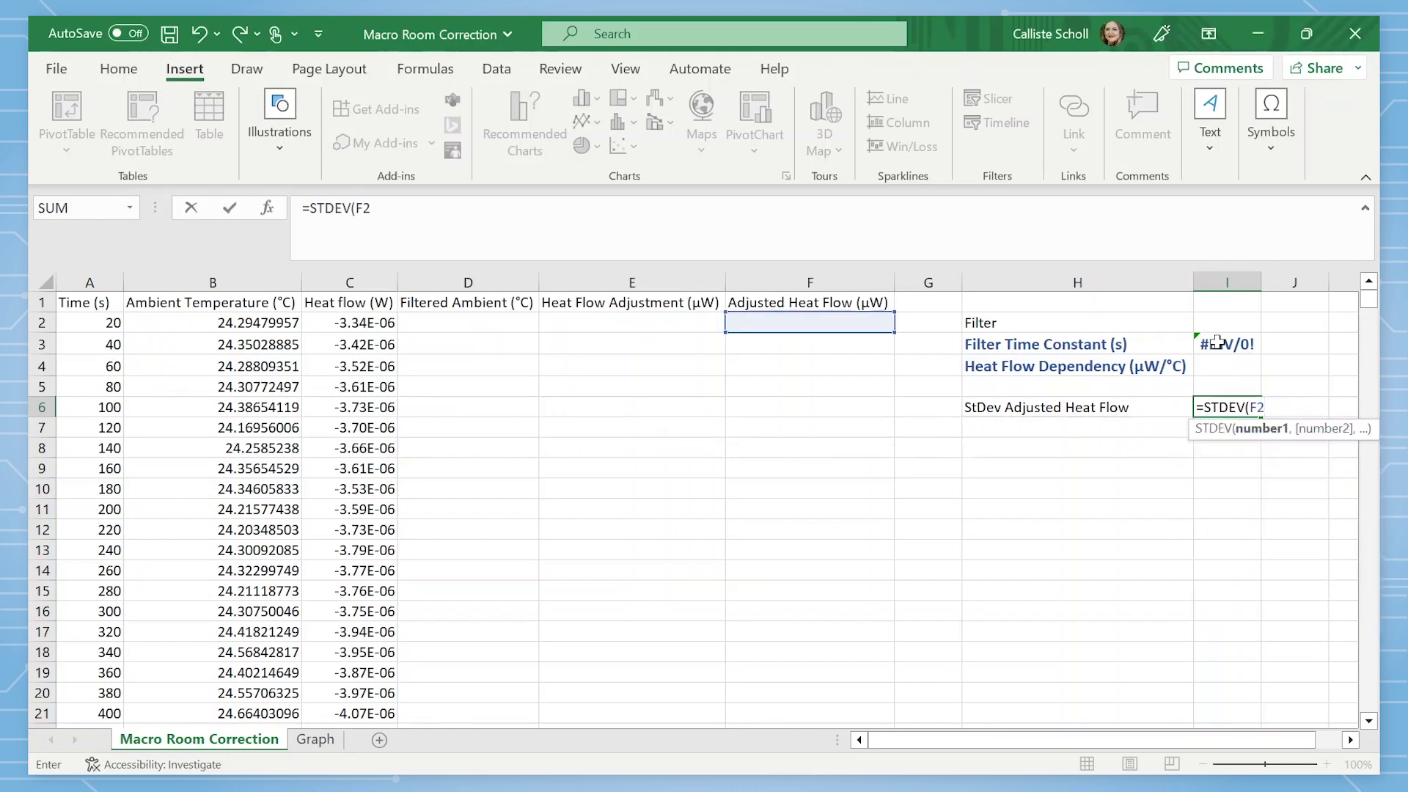
pyautogui.write(':F12')
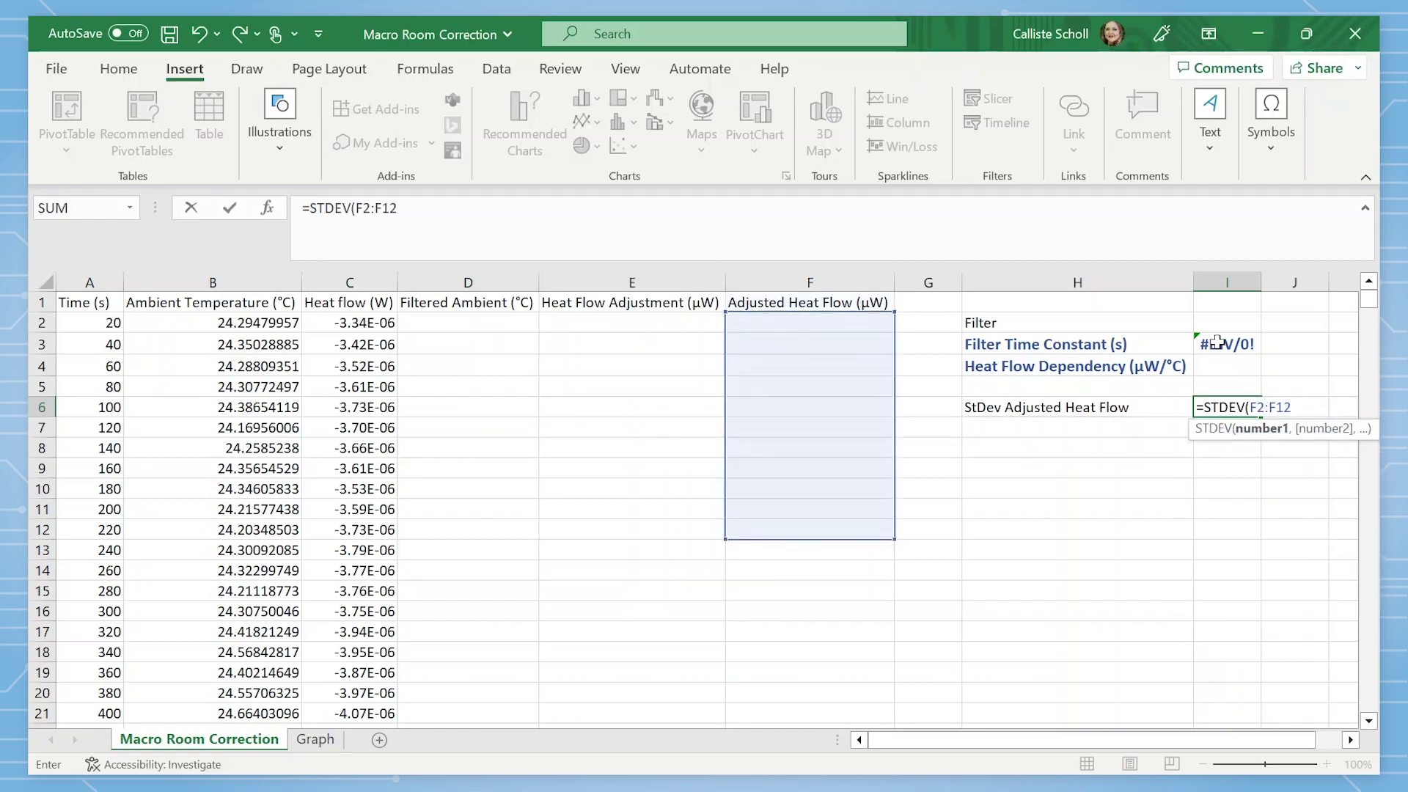
pyautogui.write('501)')
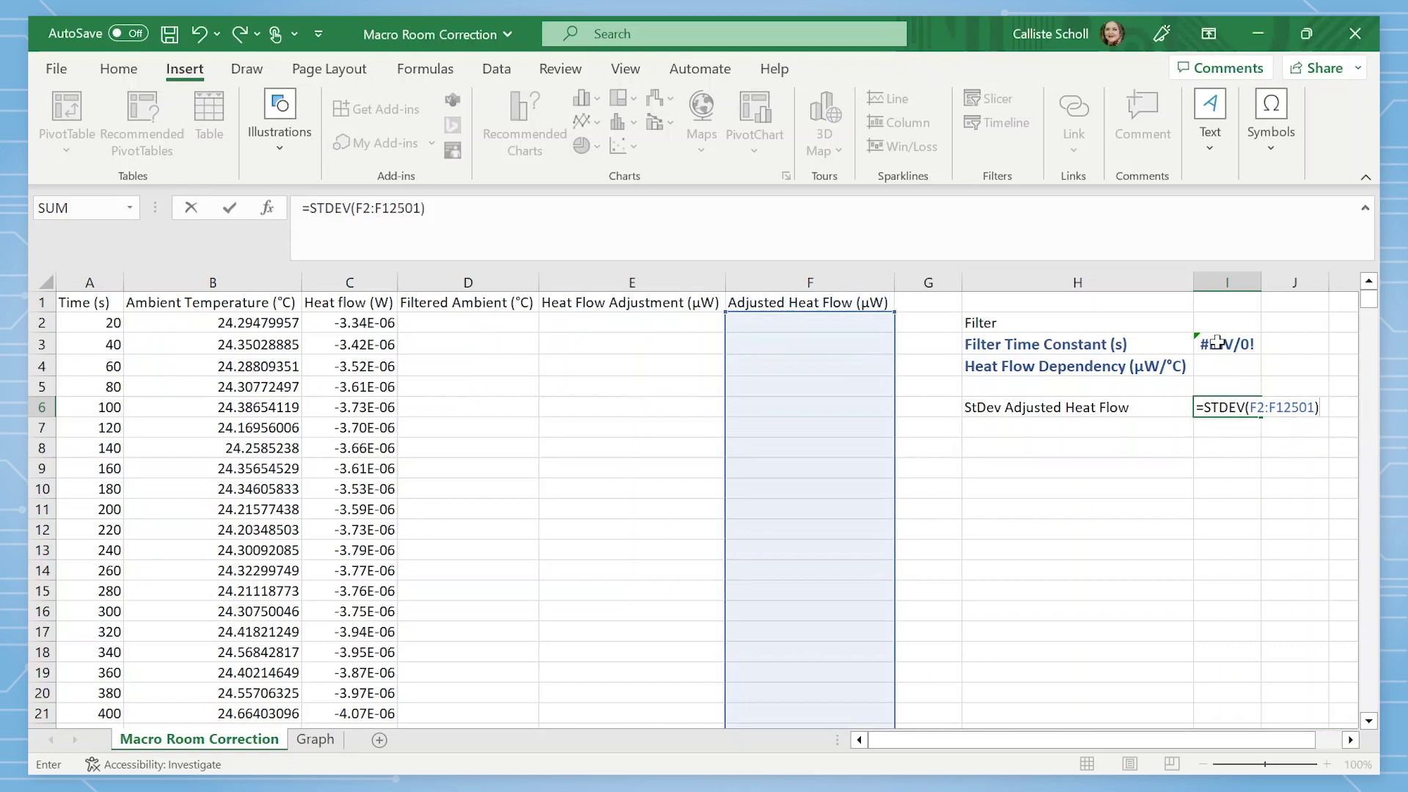
pyautogui.press('Return')
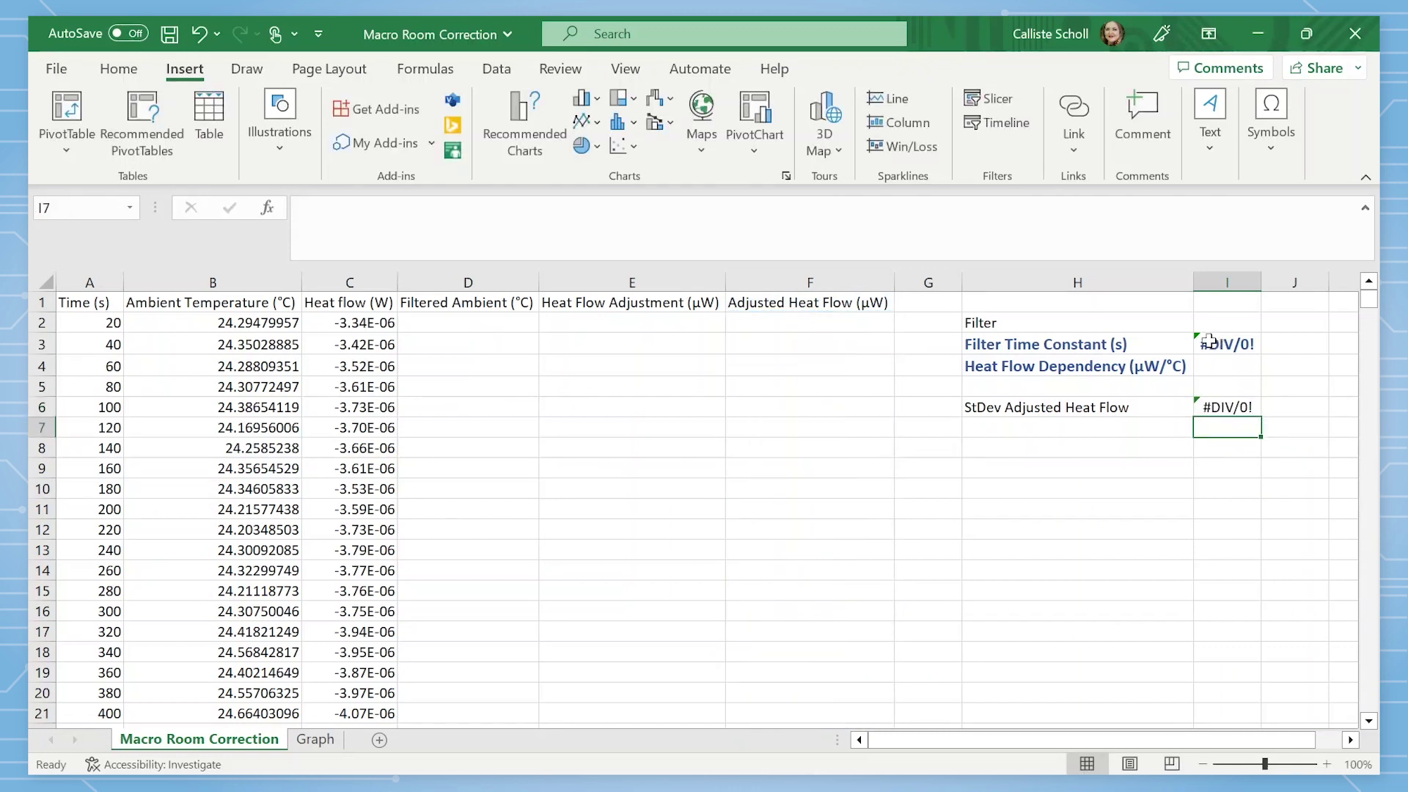
pyautogui.click(499, 326)
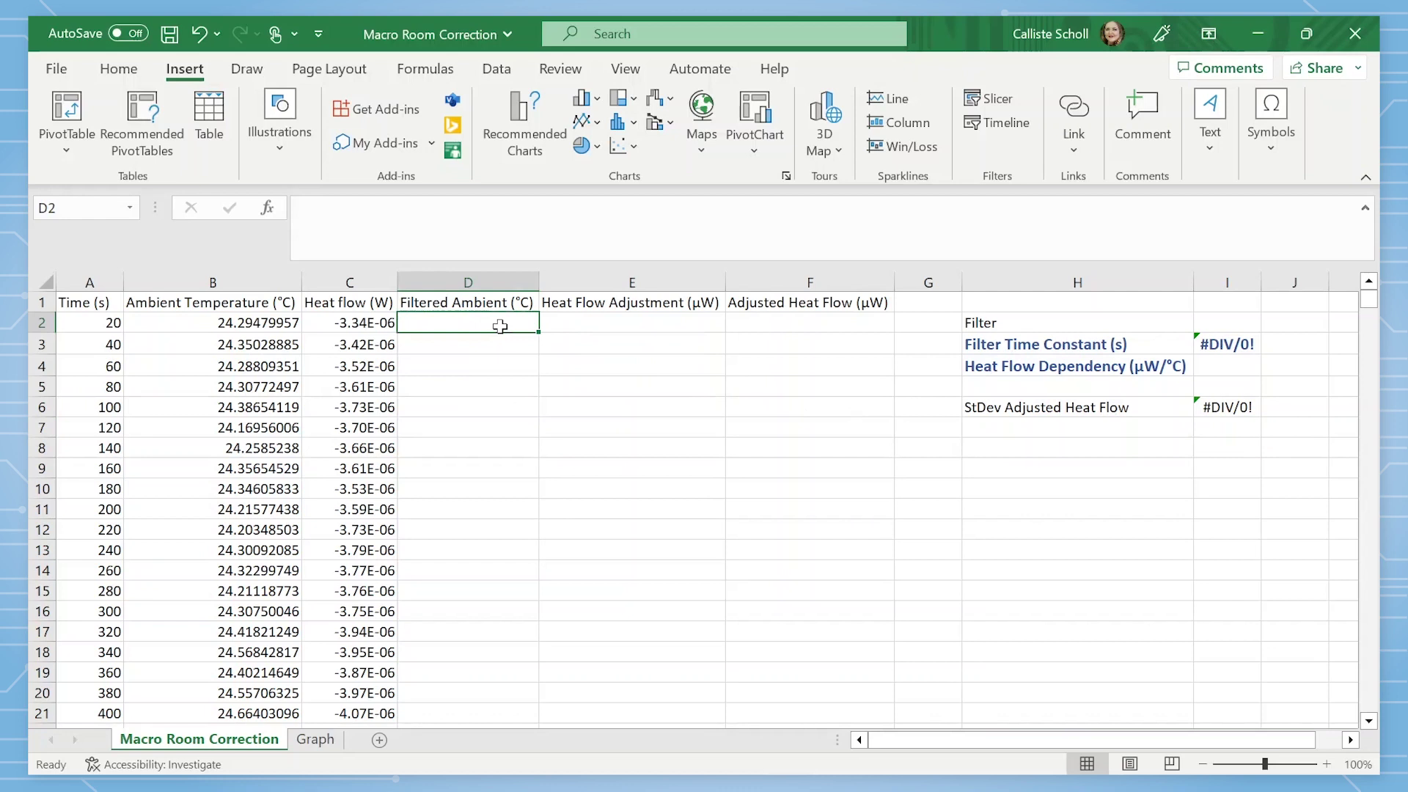
# Step: Set D2 to =B2 as the first filtered ambient value
pyautogui.write('=')
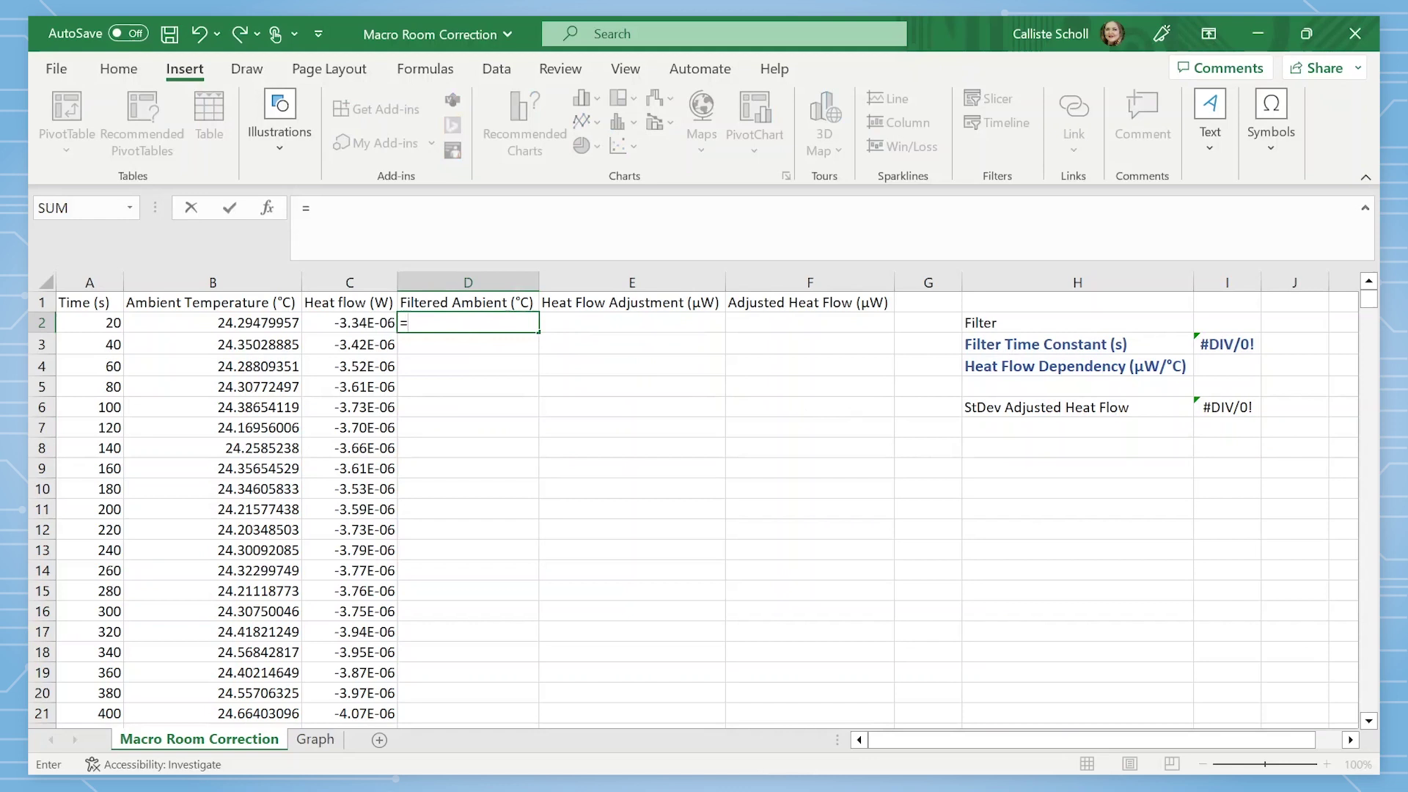
pyautogui.click(273, 325)
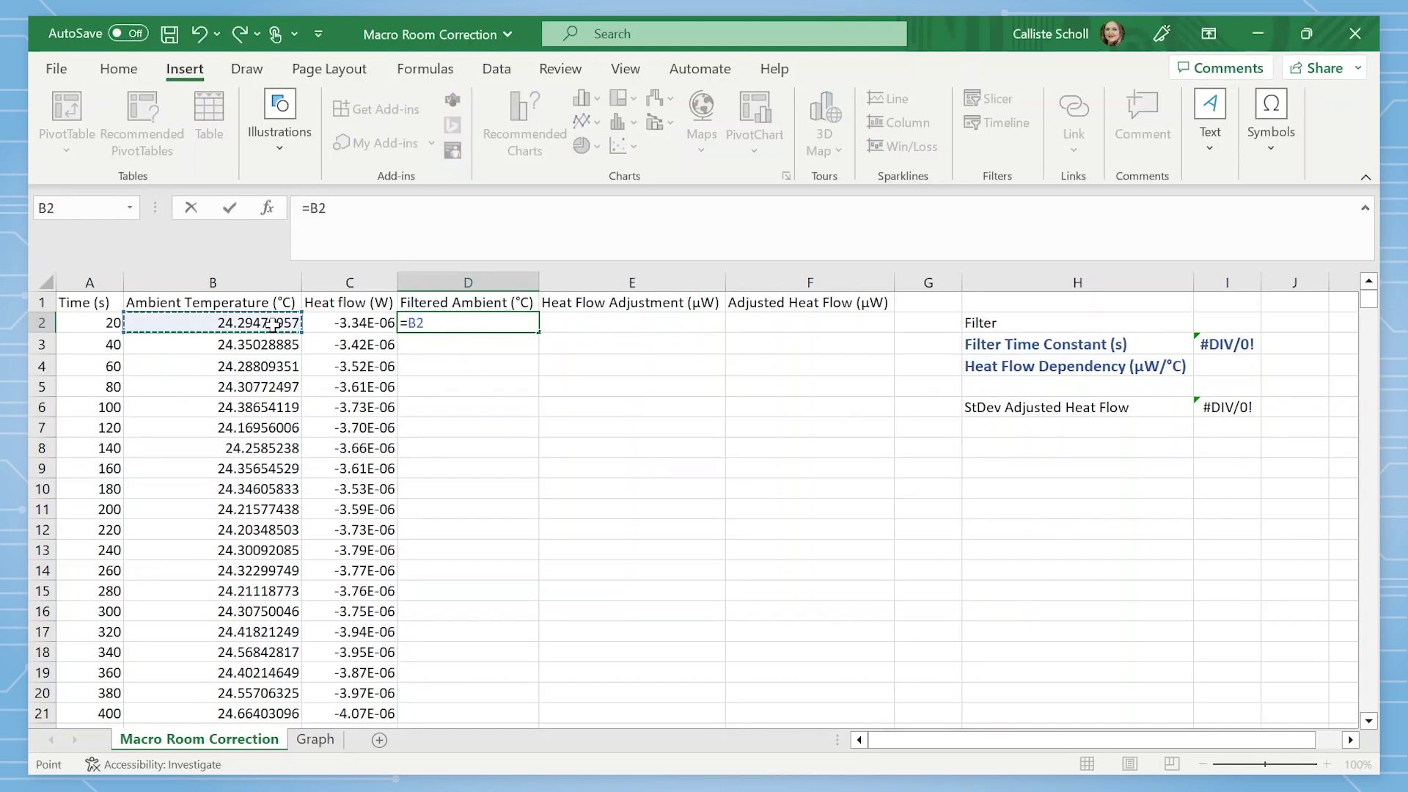
pyautogui.press('Return')
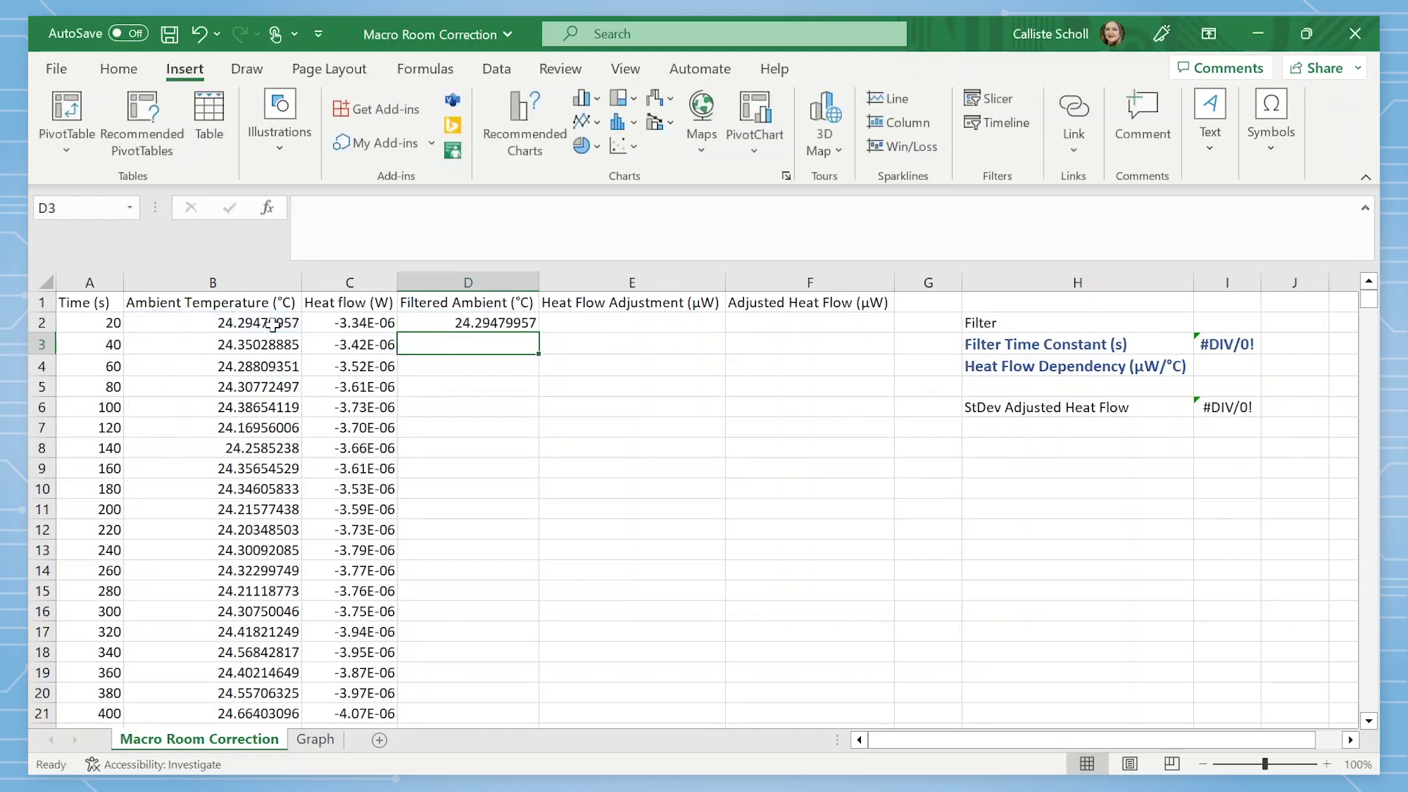
# Step: Enter =($I$2*B3)+((1-$I$2)*D2) in D3 with absolute I2 references
pyautogui.write('=(')
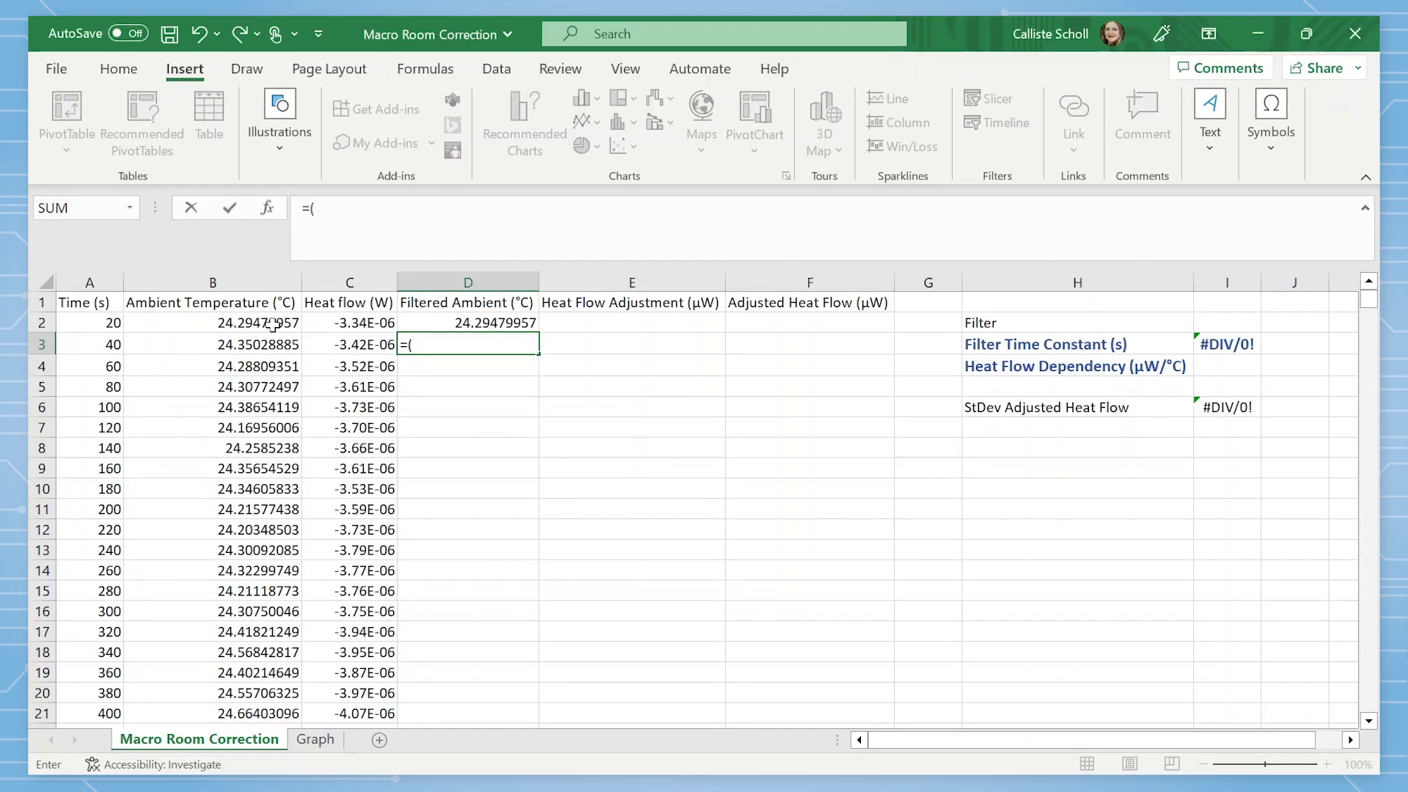
pyautogui.click(1246, 327)
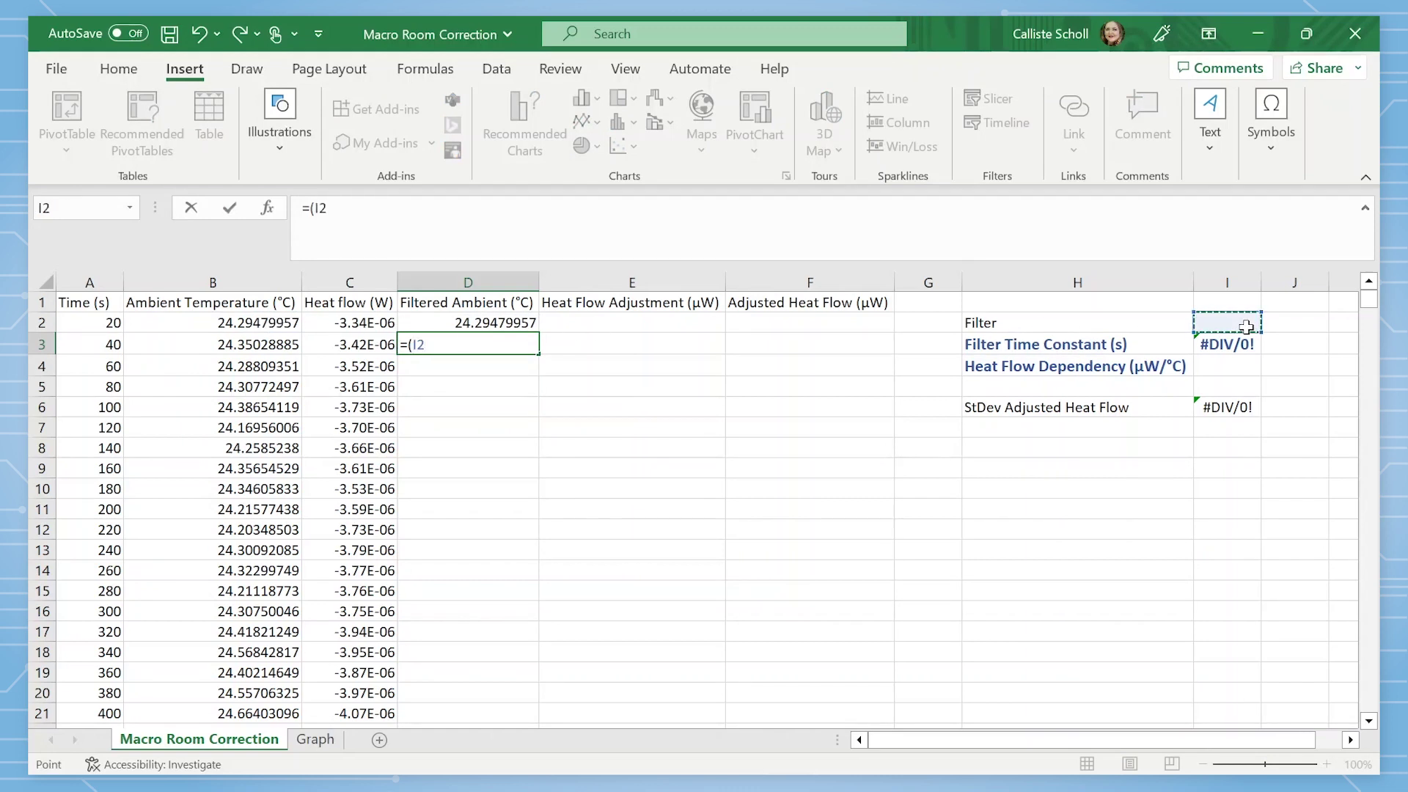
pyautogui.press('F4')
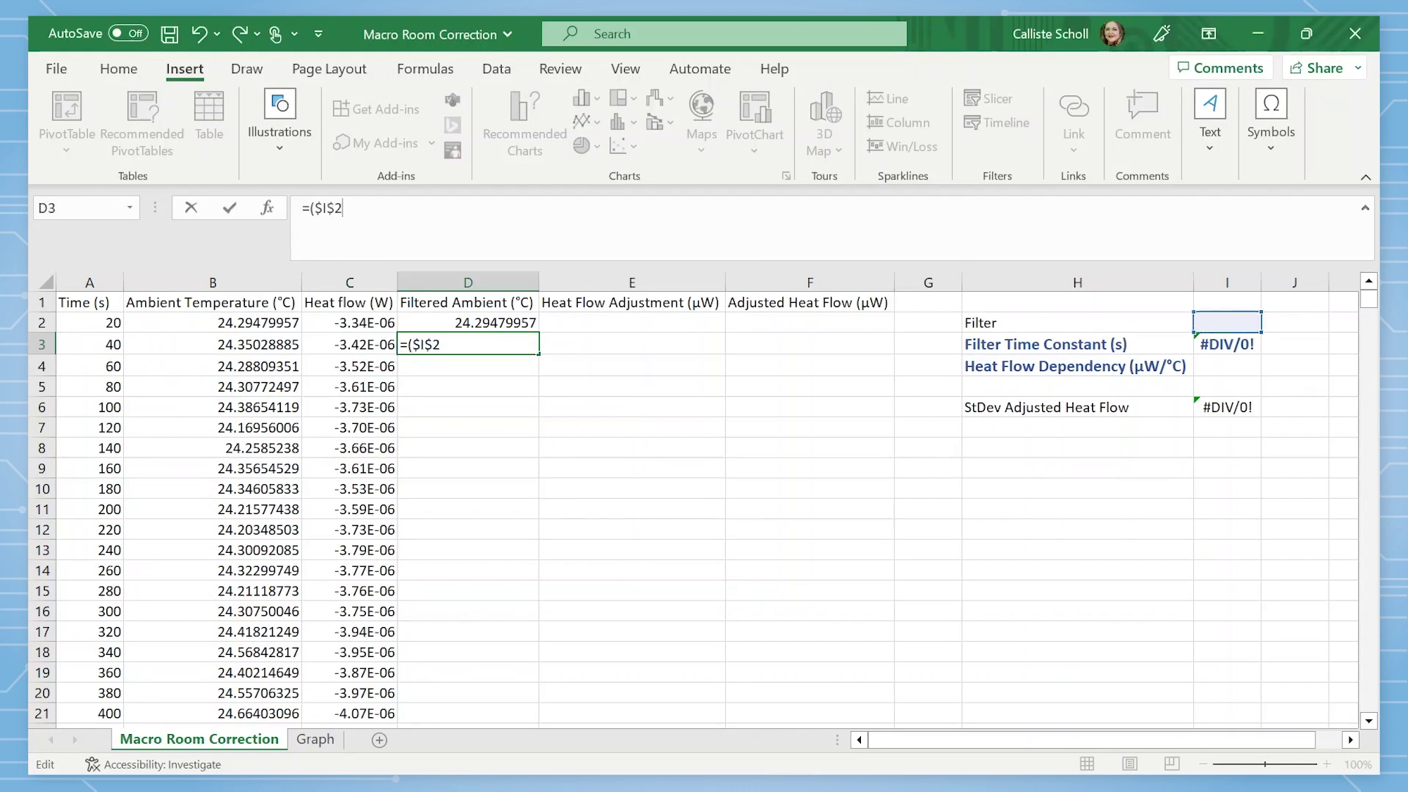
pyautogui.write('*')
pyautogui.click(291, 345)
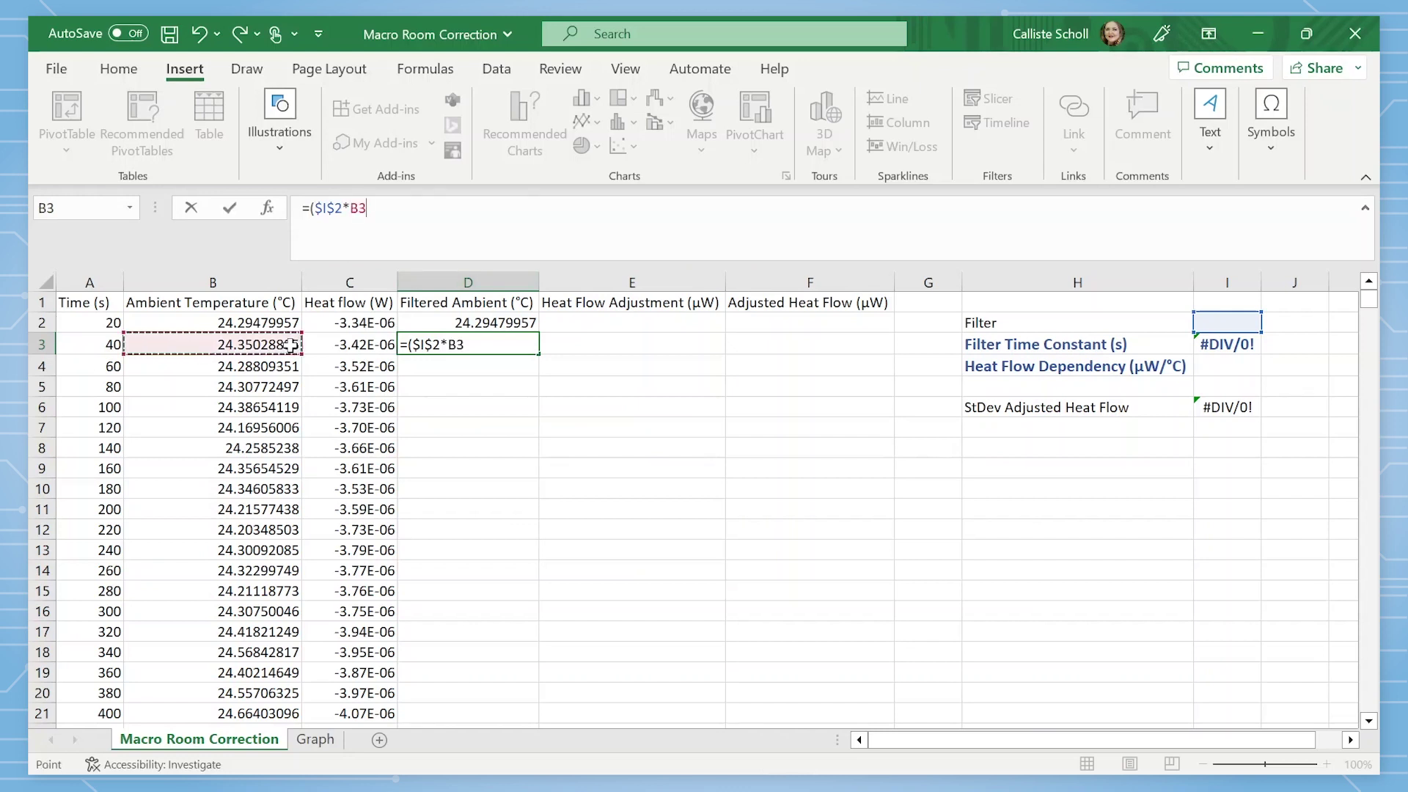
pyautogui.write(')+((')
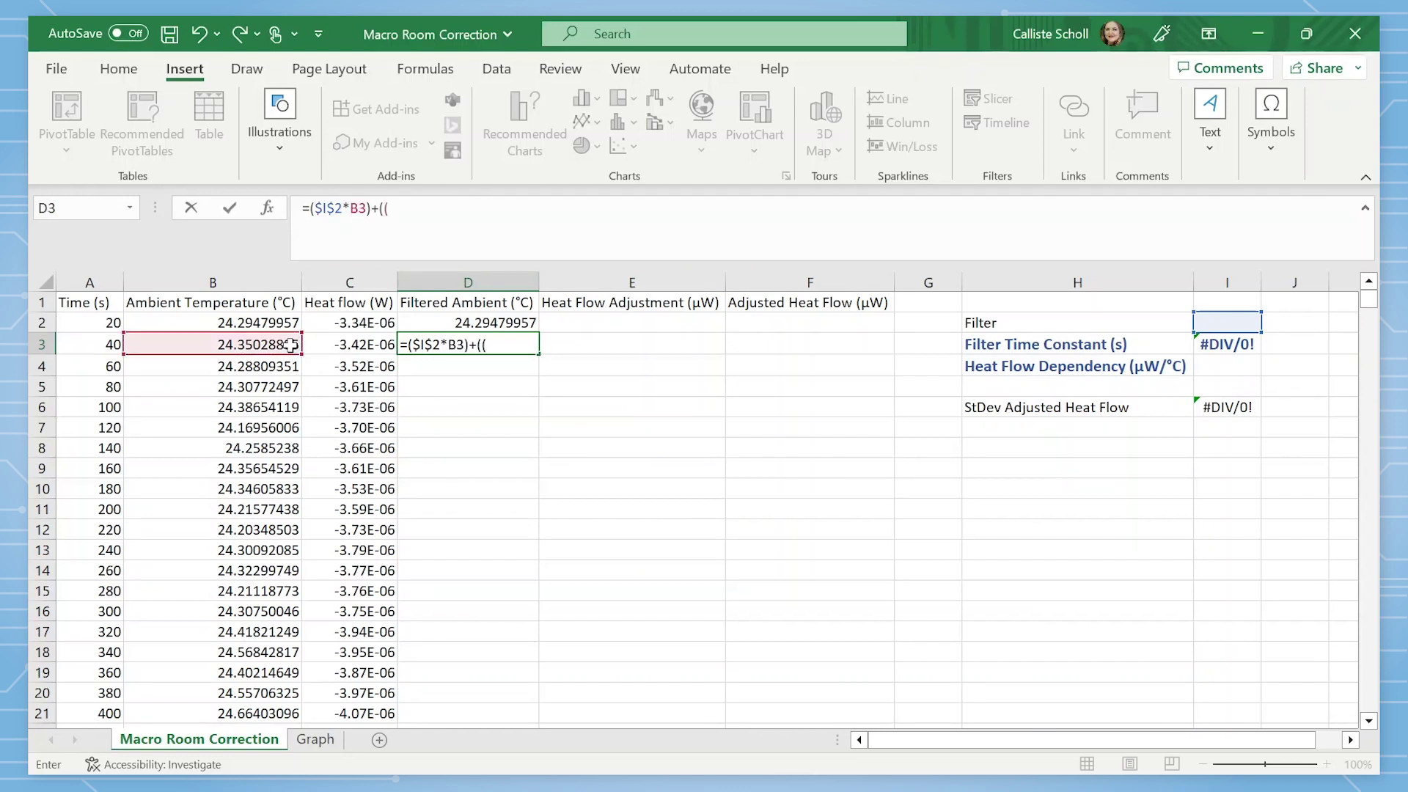
pyautogui.write('1-')
pyautogui.click(1225, 320)
pyautogui.press('F4')
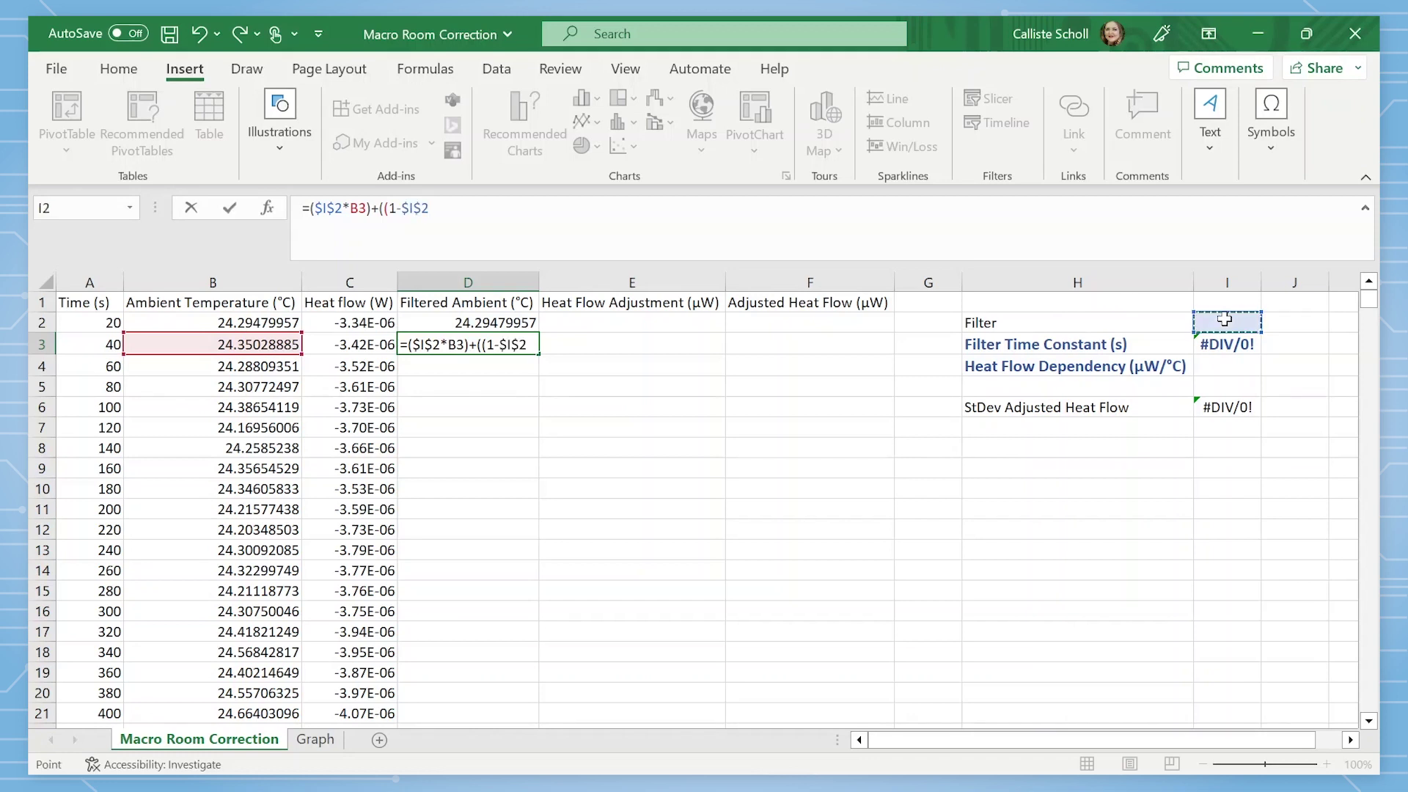
pyautogui.write(')*')
pyautogui.click(527, 323)
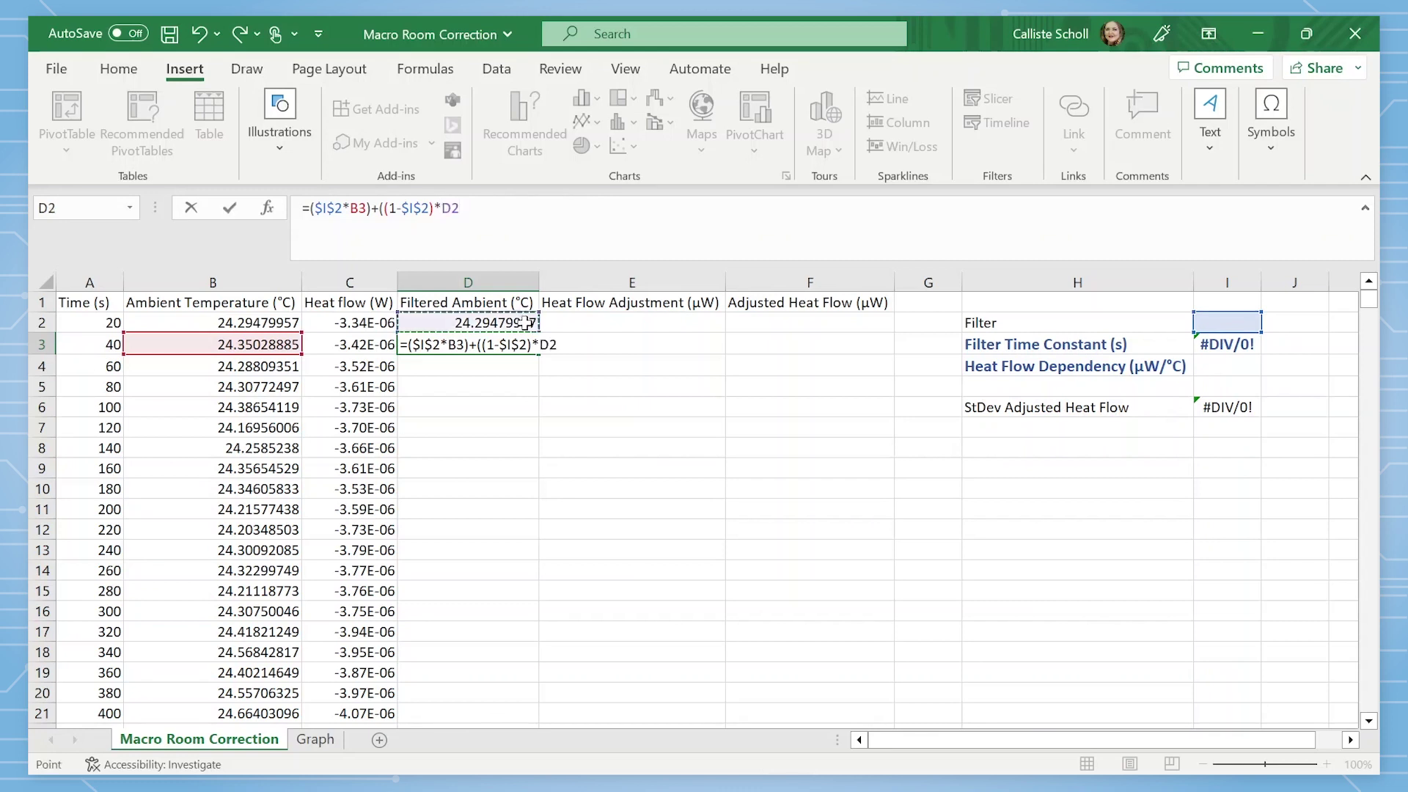
pyautogui.write(')')
pyautogui.press('Return')
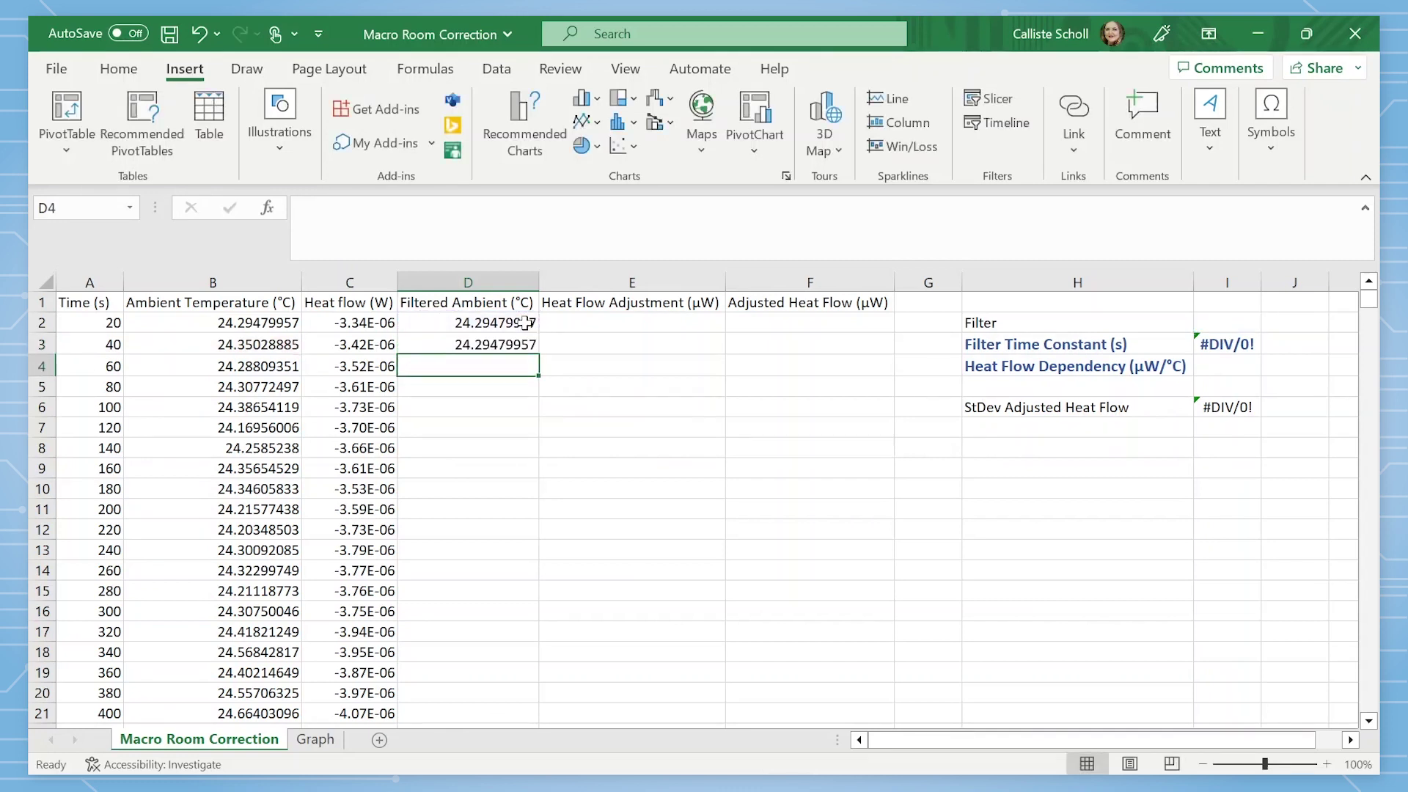
# Step: Fill the D3 filter formula down the Filtered Ambient column
pyautogui.click(526, 345)
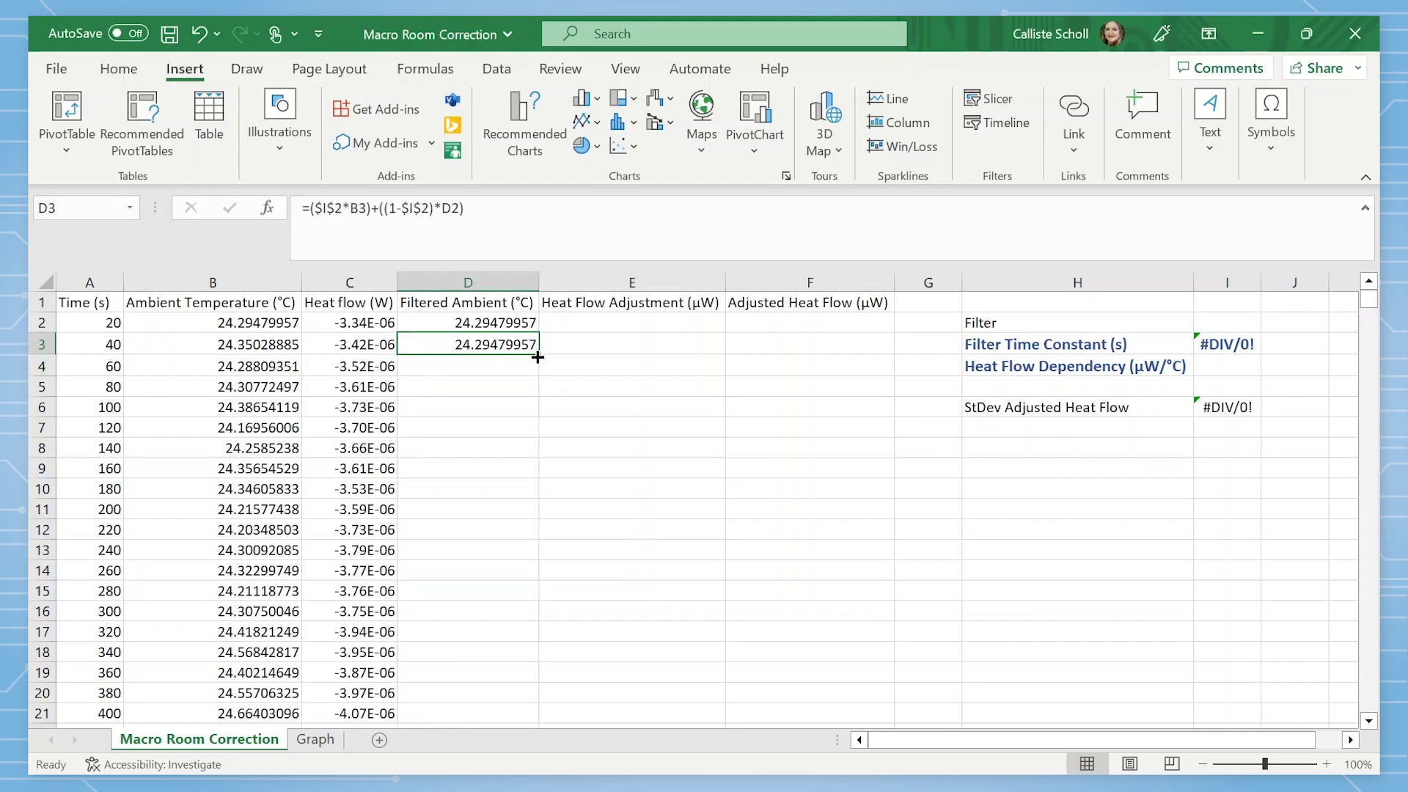
pyautogui.doubleClick(538, 357)
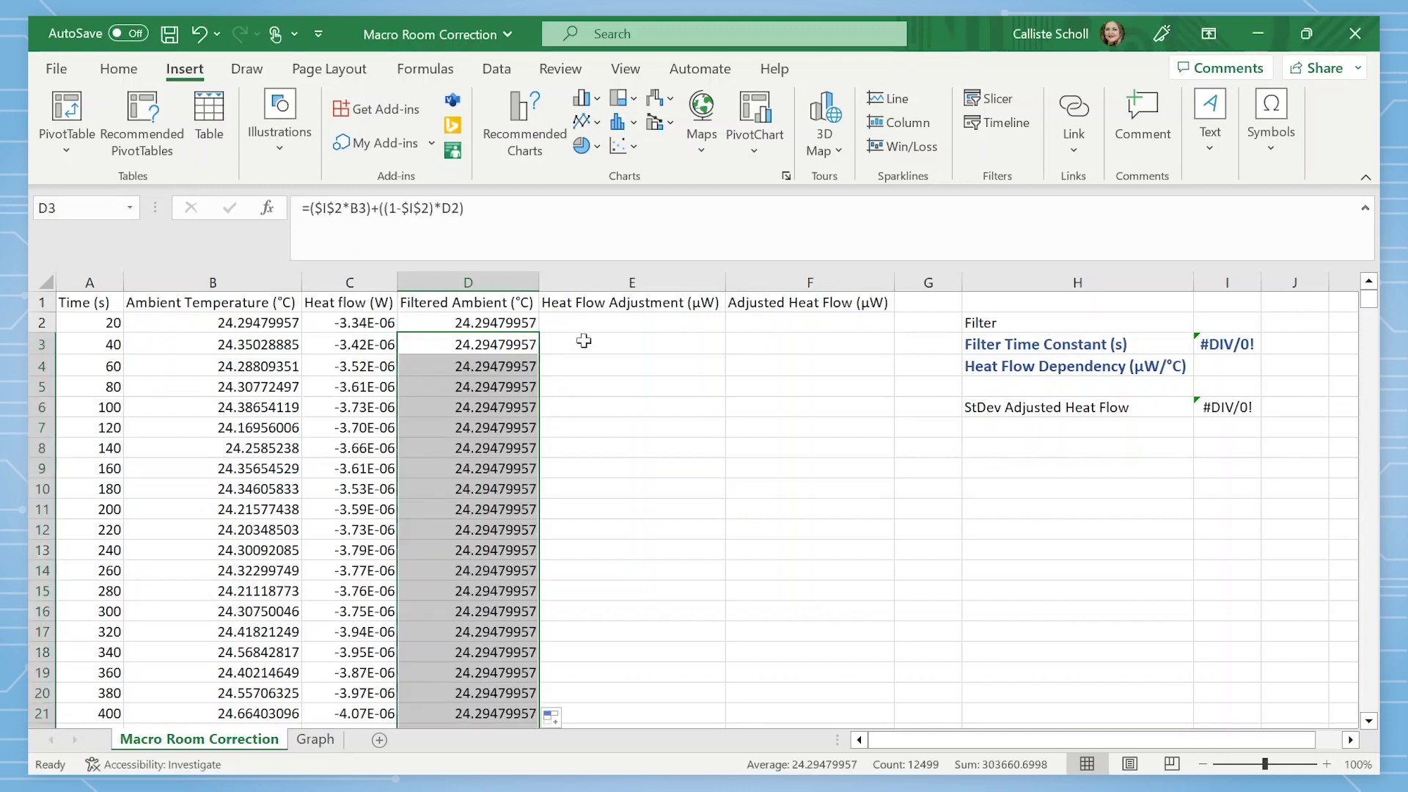
pyautogui.click(630, 322)
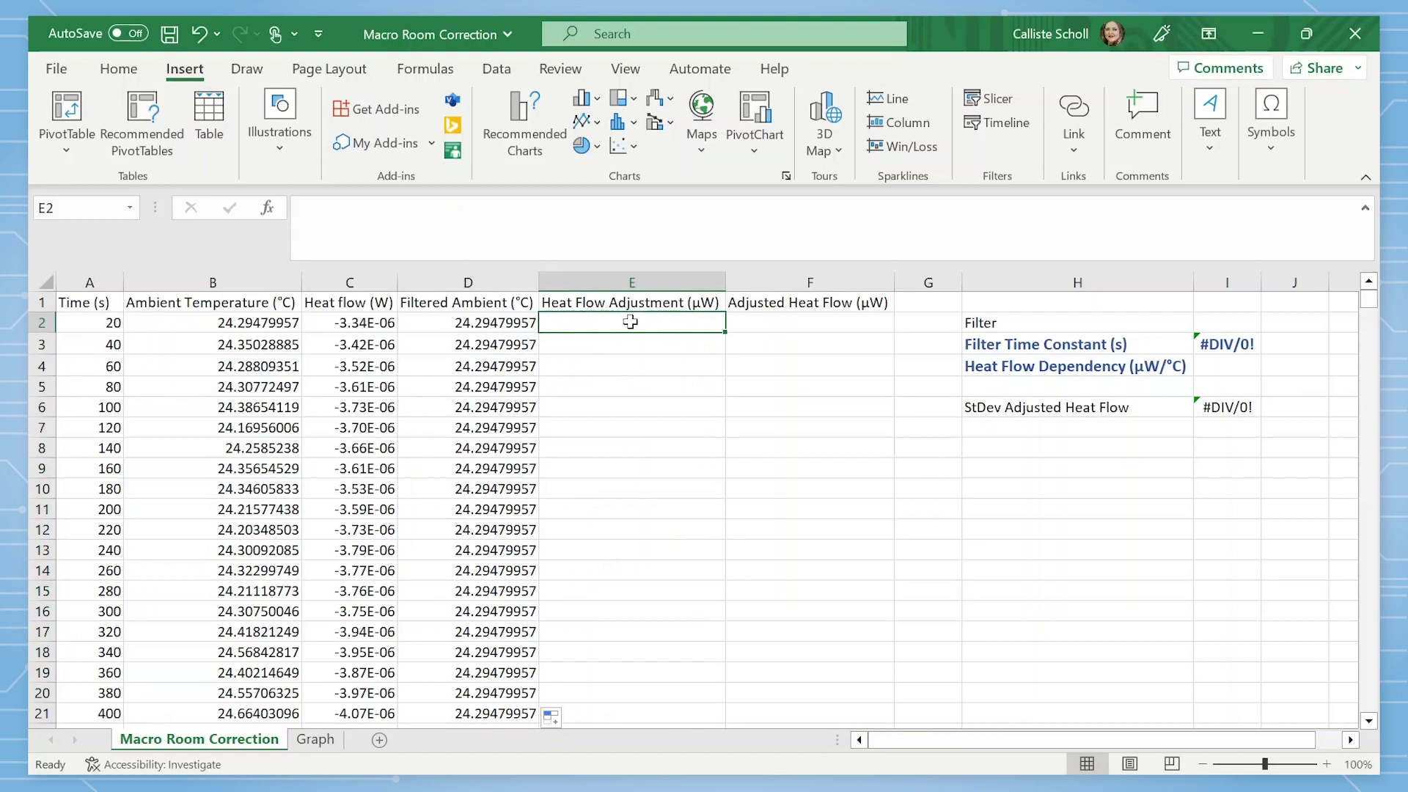
# Step: Enter =(D2-$D$2)*$I$4 in E2 and fill it down column E
pyautogui.write('=(')
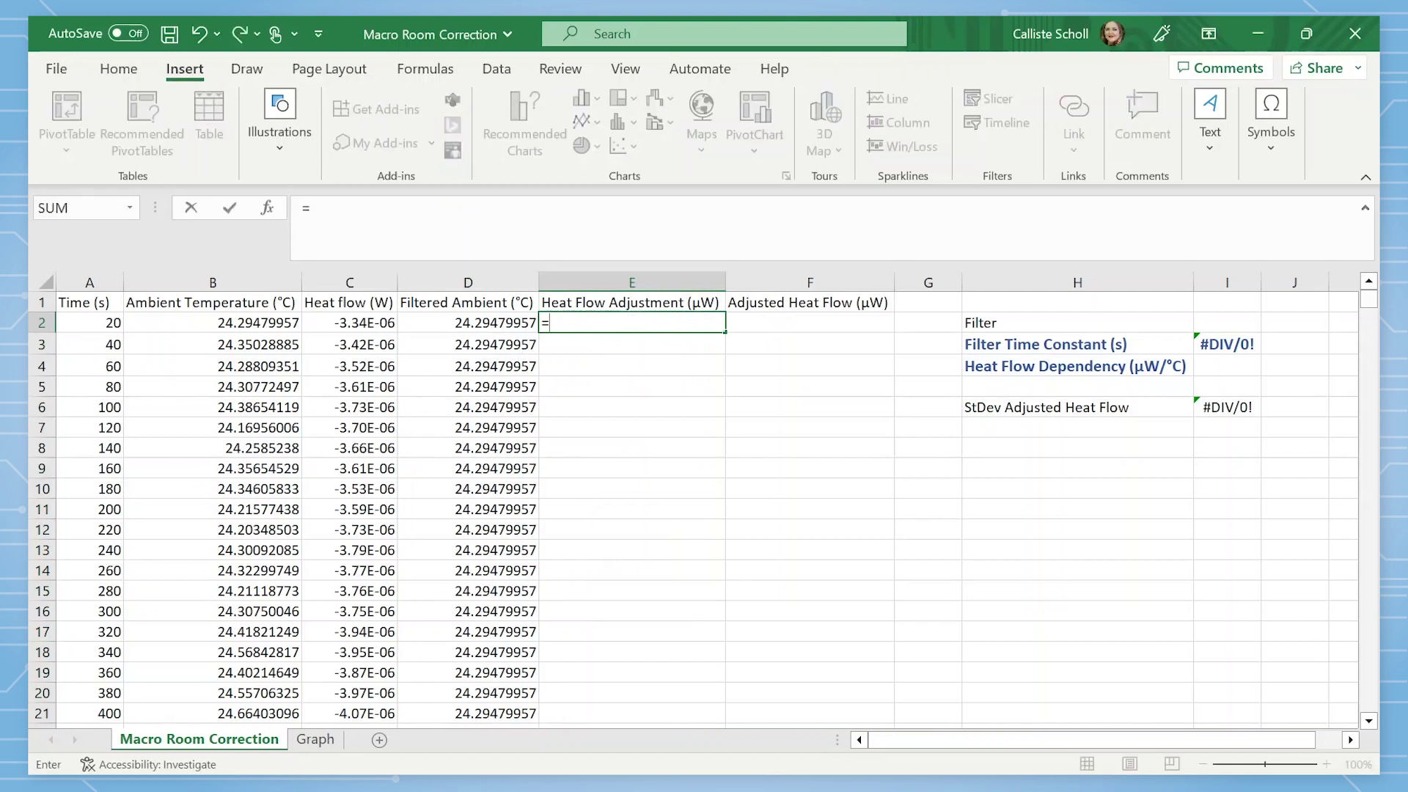
pyautogui.click(514, 322)
pyautogui.write('-')
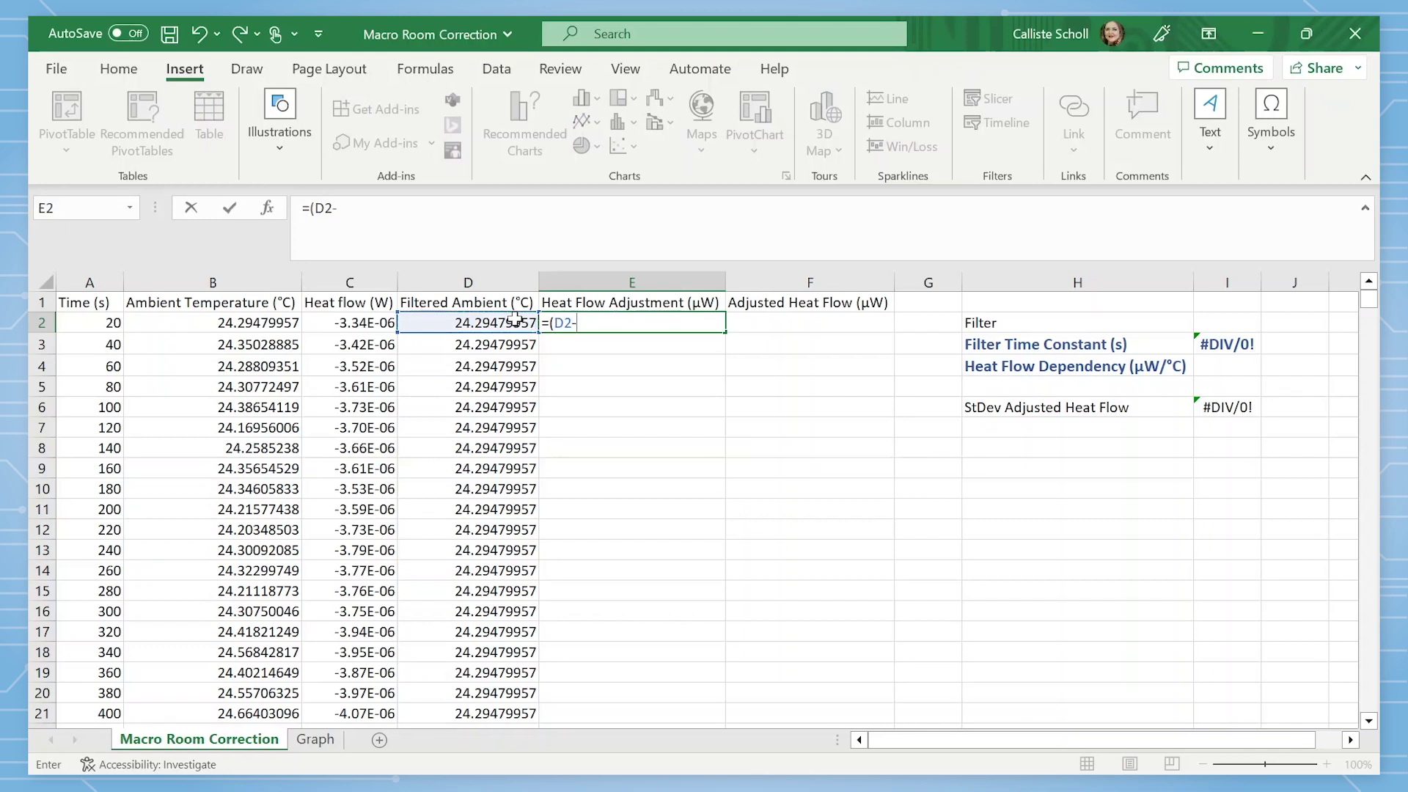
pyautogui.click(516, 321)
pyautogui.press('F4')
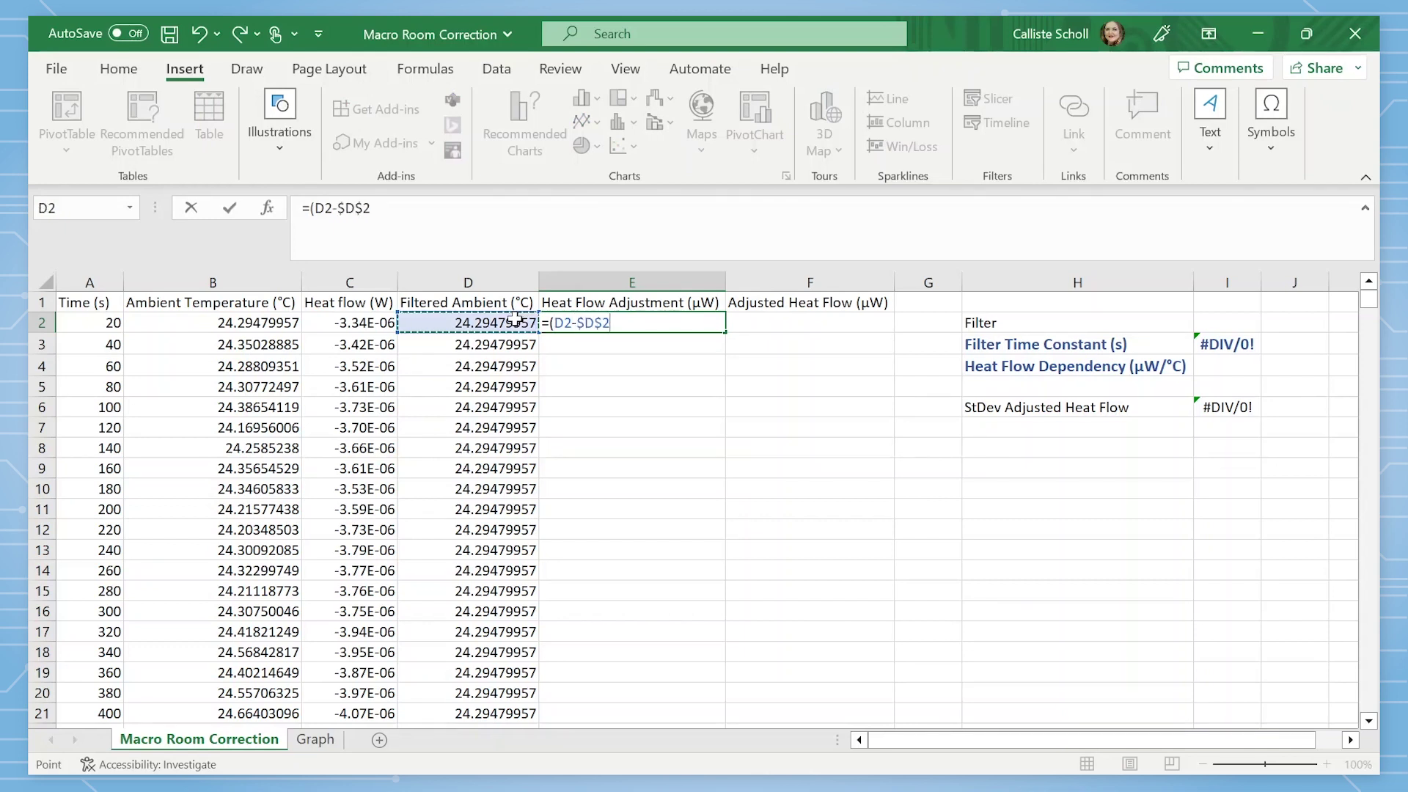
pyautogui.click(377, 209)
pyautogui.write(')')
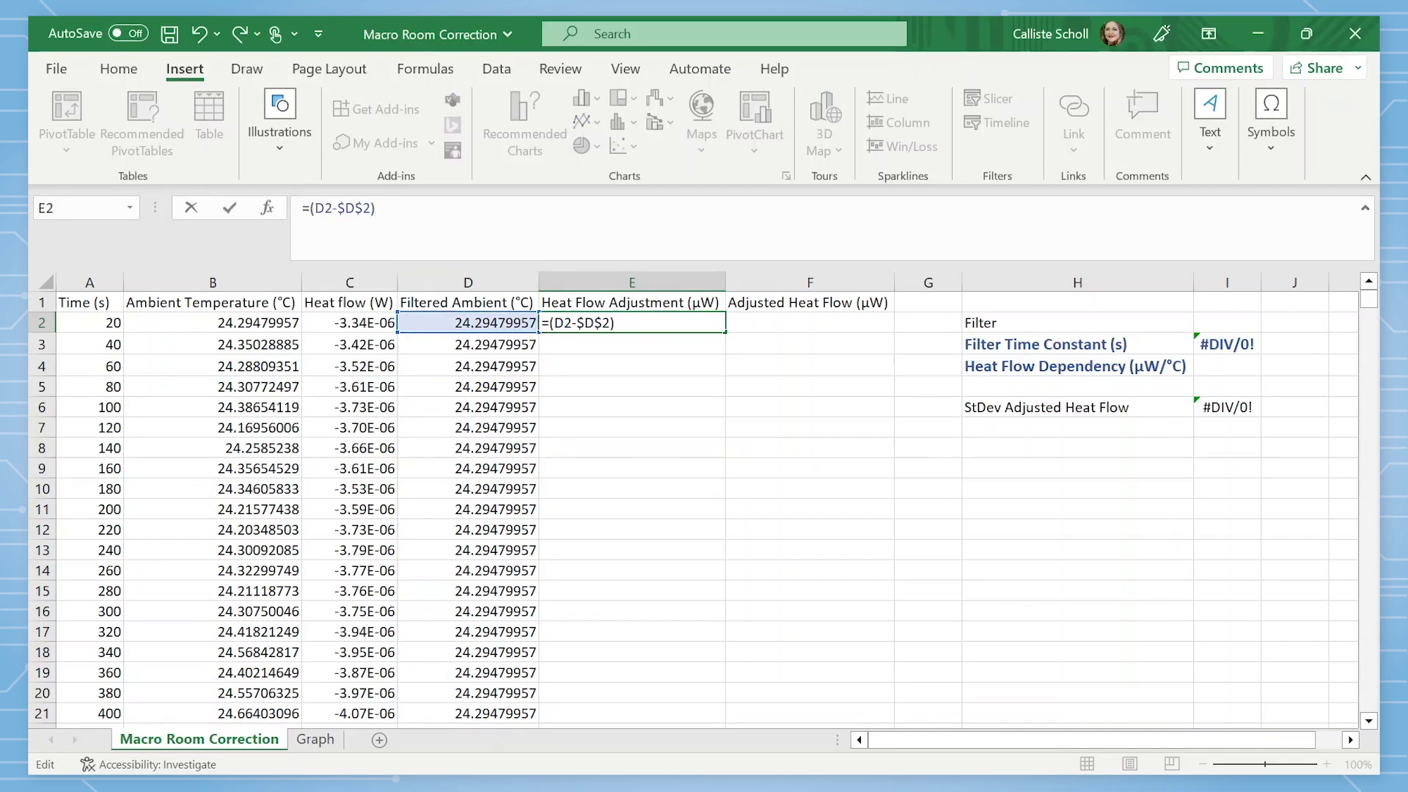
pyautogui.write('*')
pyautogui.click(1239, 366)
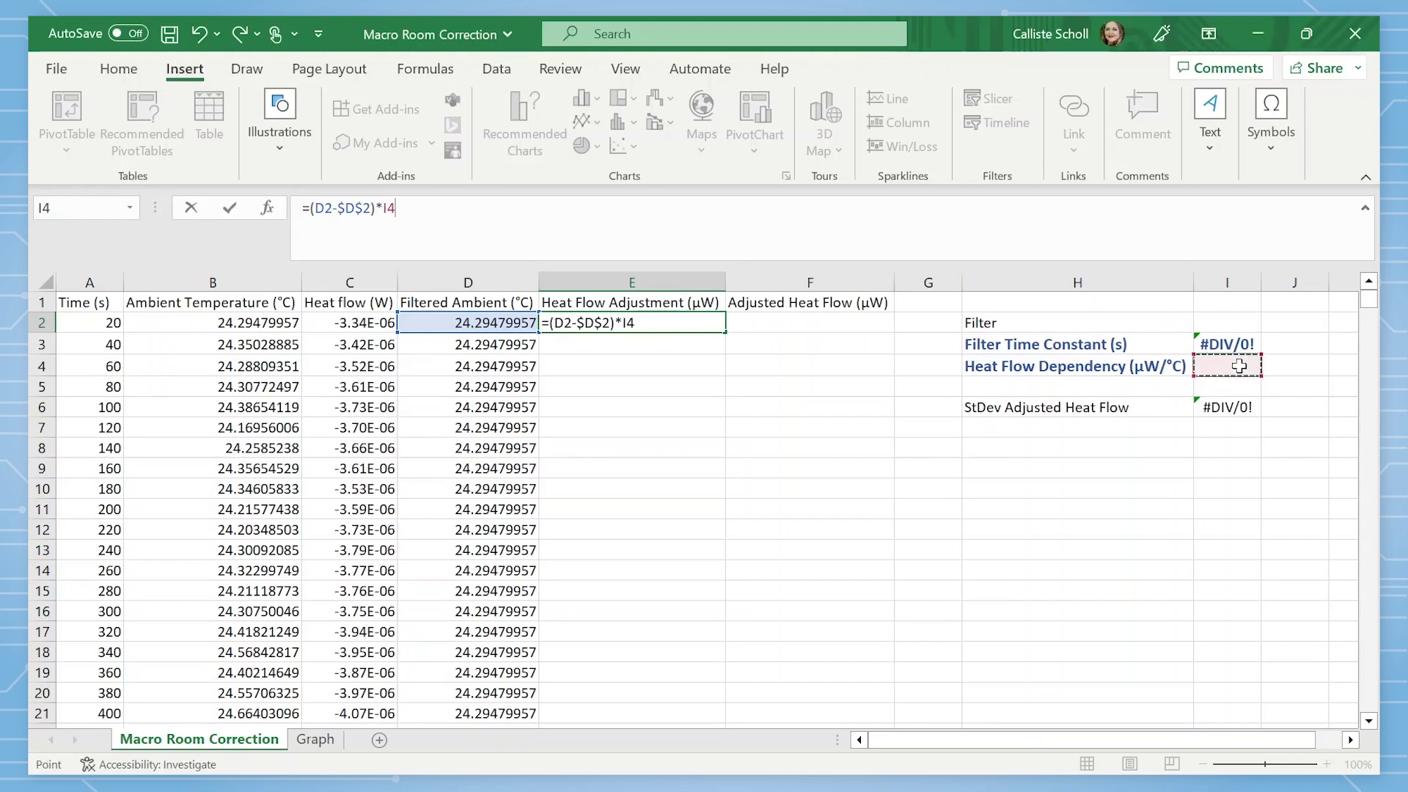
pyautogui.press('F4')
pyautogui.hotkey('ctrl', 'Return')
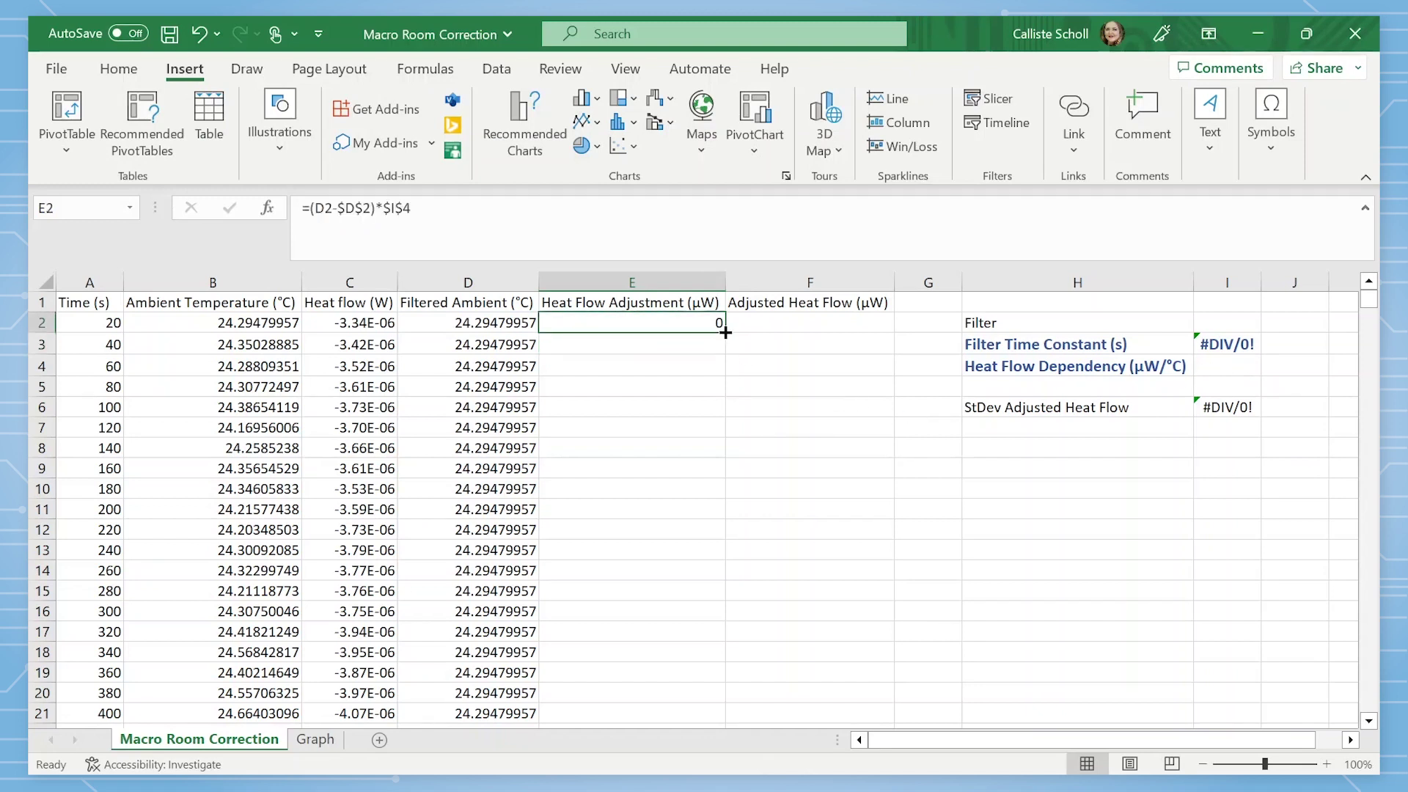
pyautogui.doubleClick(725, 332)
# Step: Enter =(C2*1000000)-E2 in F2 and fill it down column F
pyautogui.click(801, 323)
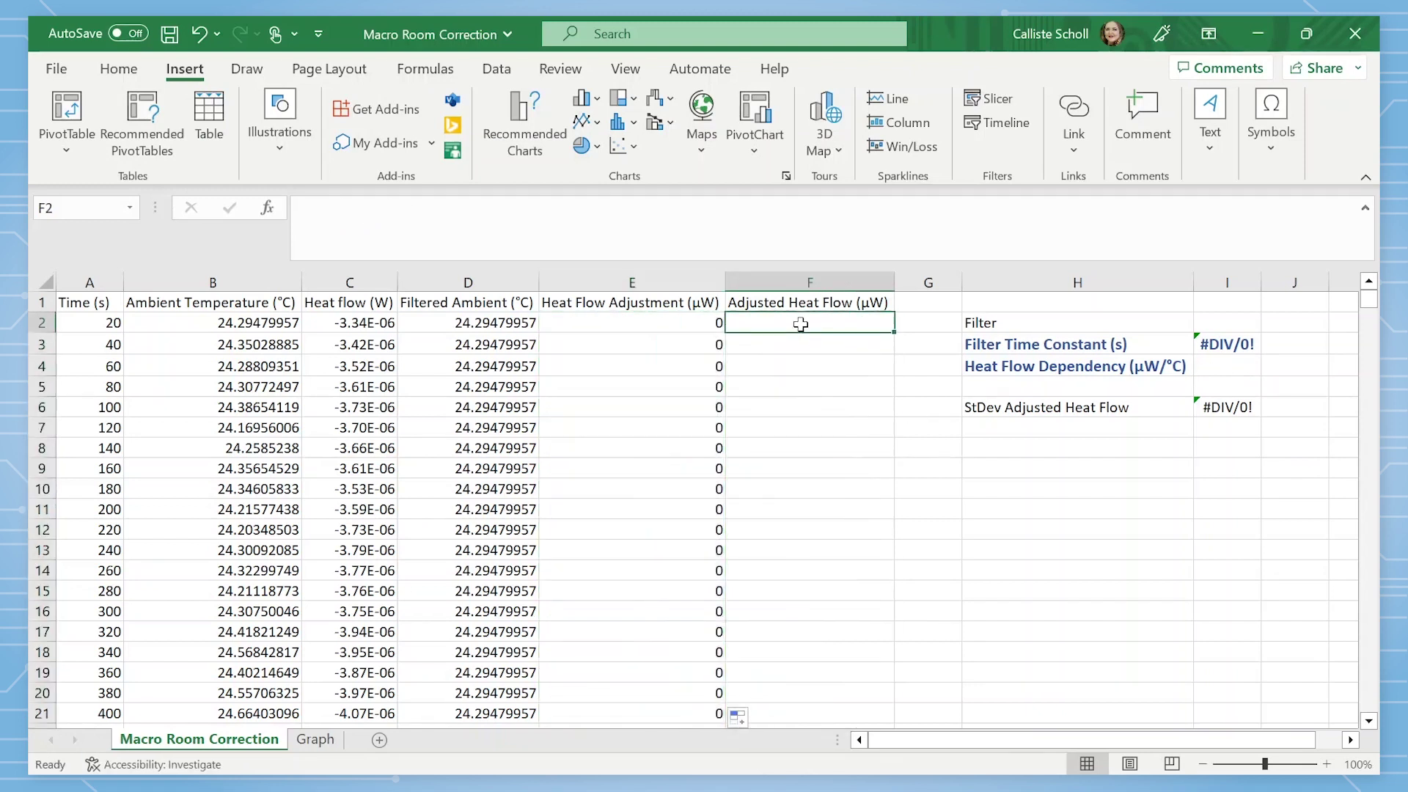
pyautogui.write('=(')
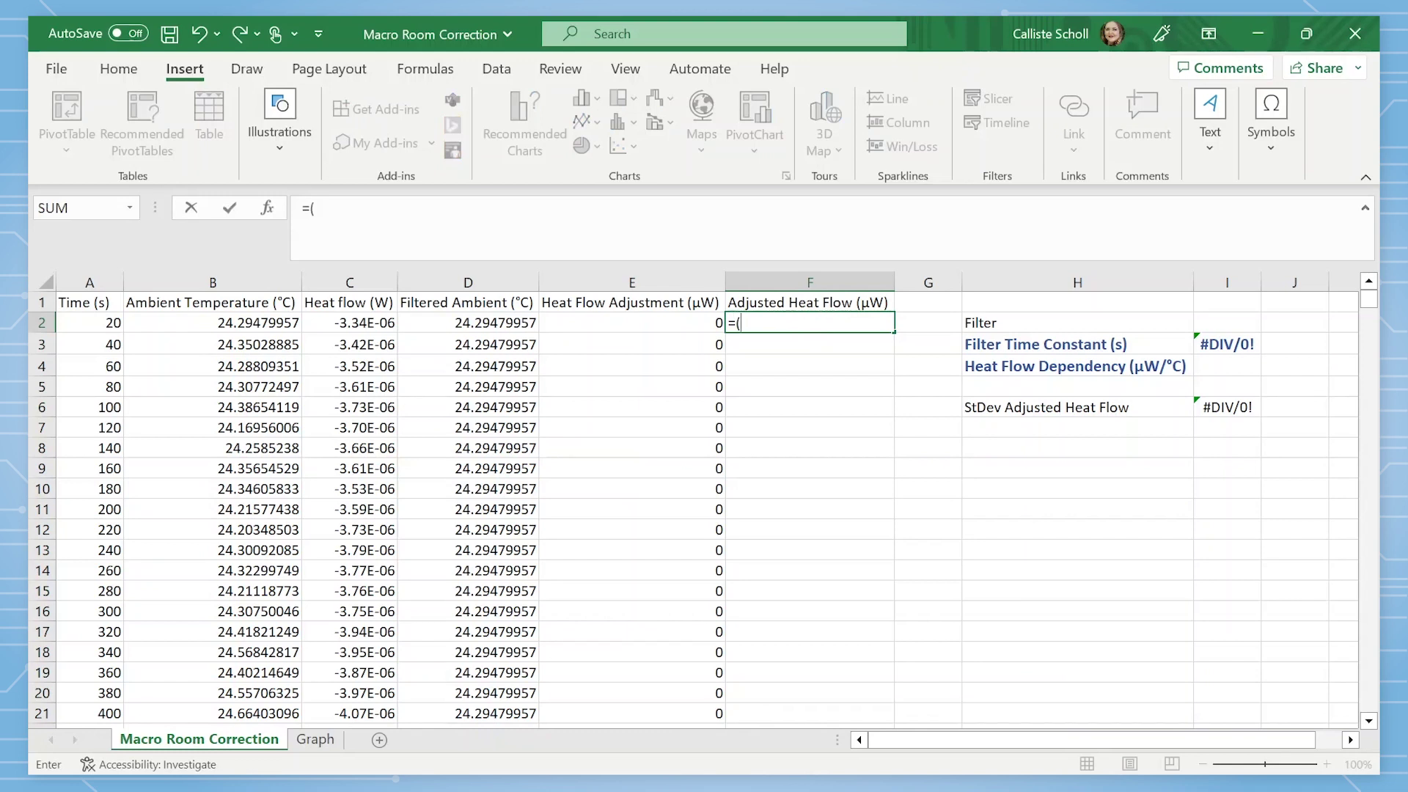
pyautogui.click(350, 321)
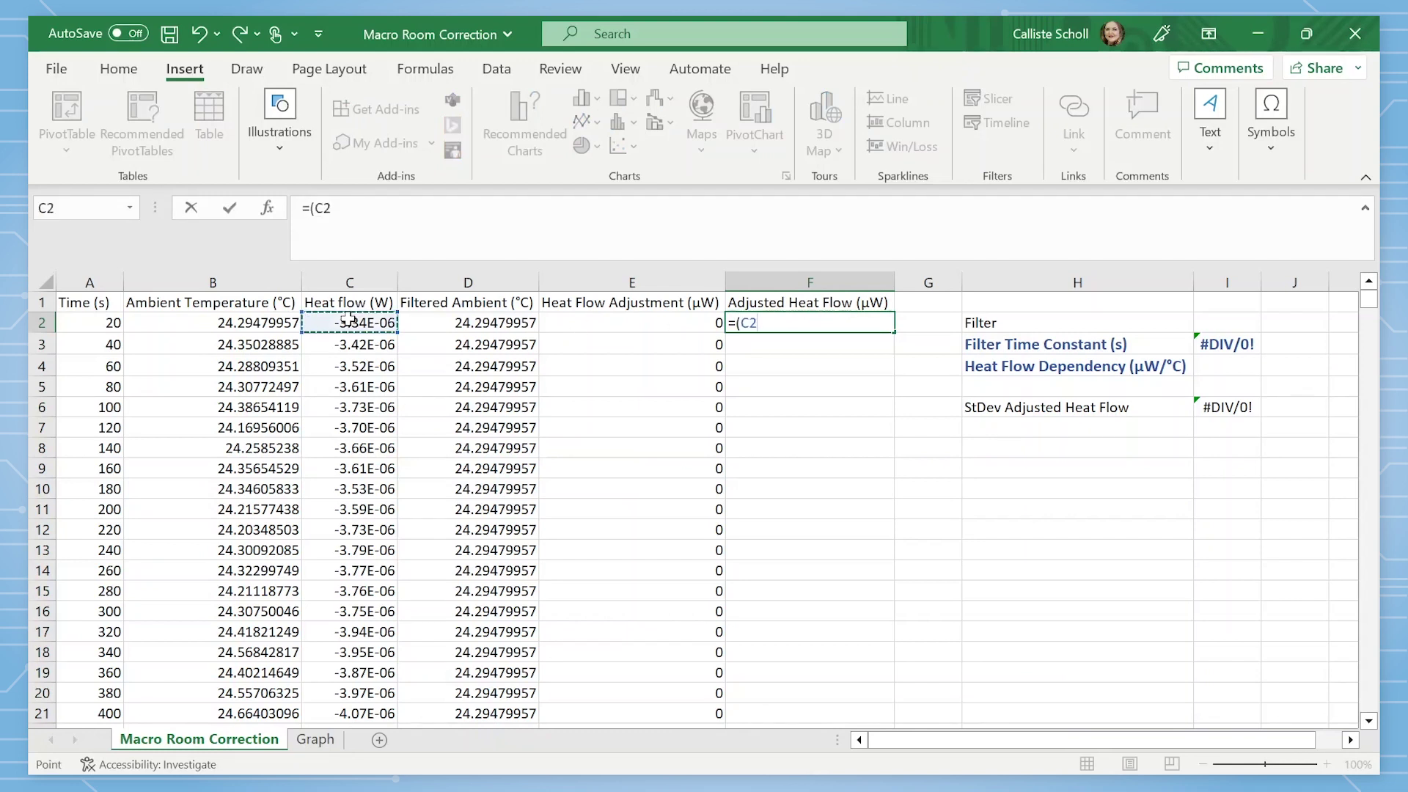
pyautogui.write('*1000000')
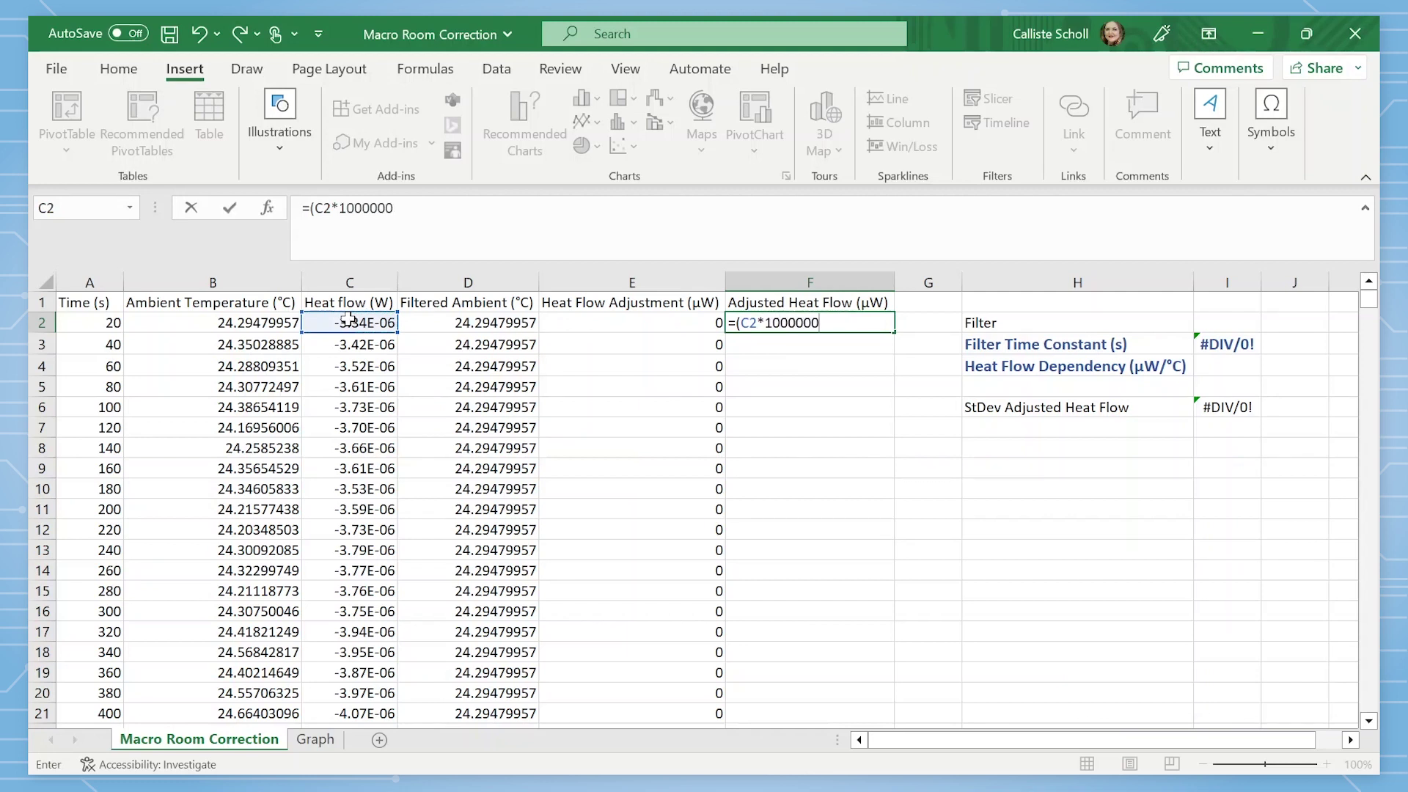
pyautogui.write(')-')
pyautogui.click(668, 320)
pyautogui.press('Return')
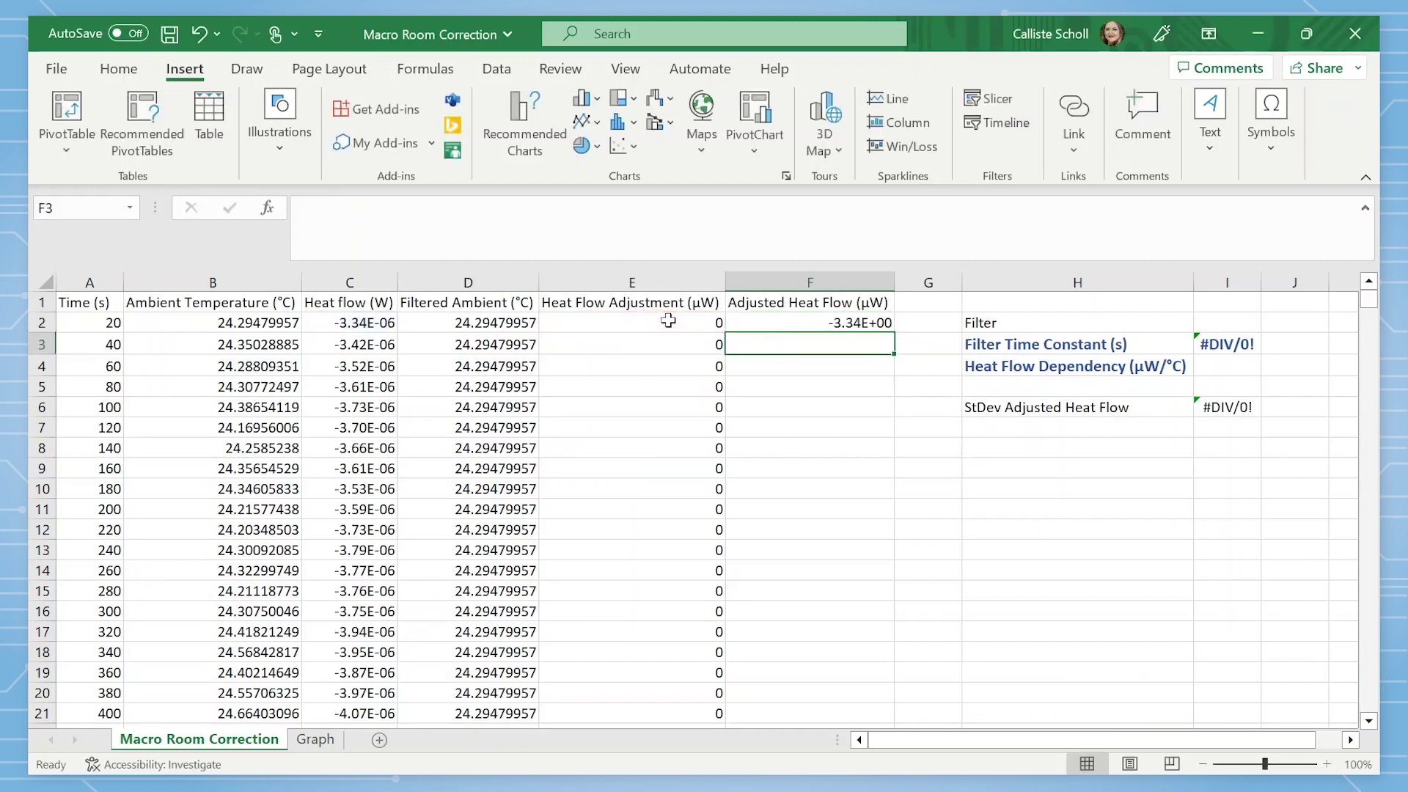
pyautogui.click(858, 322)
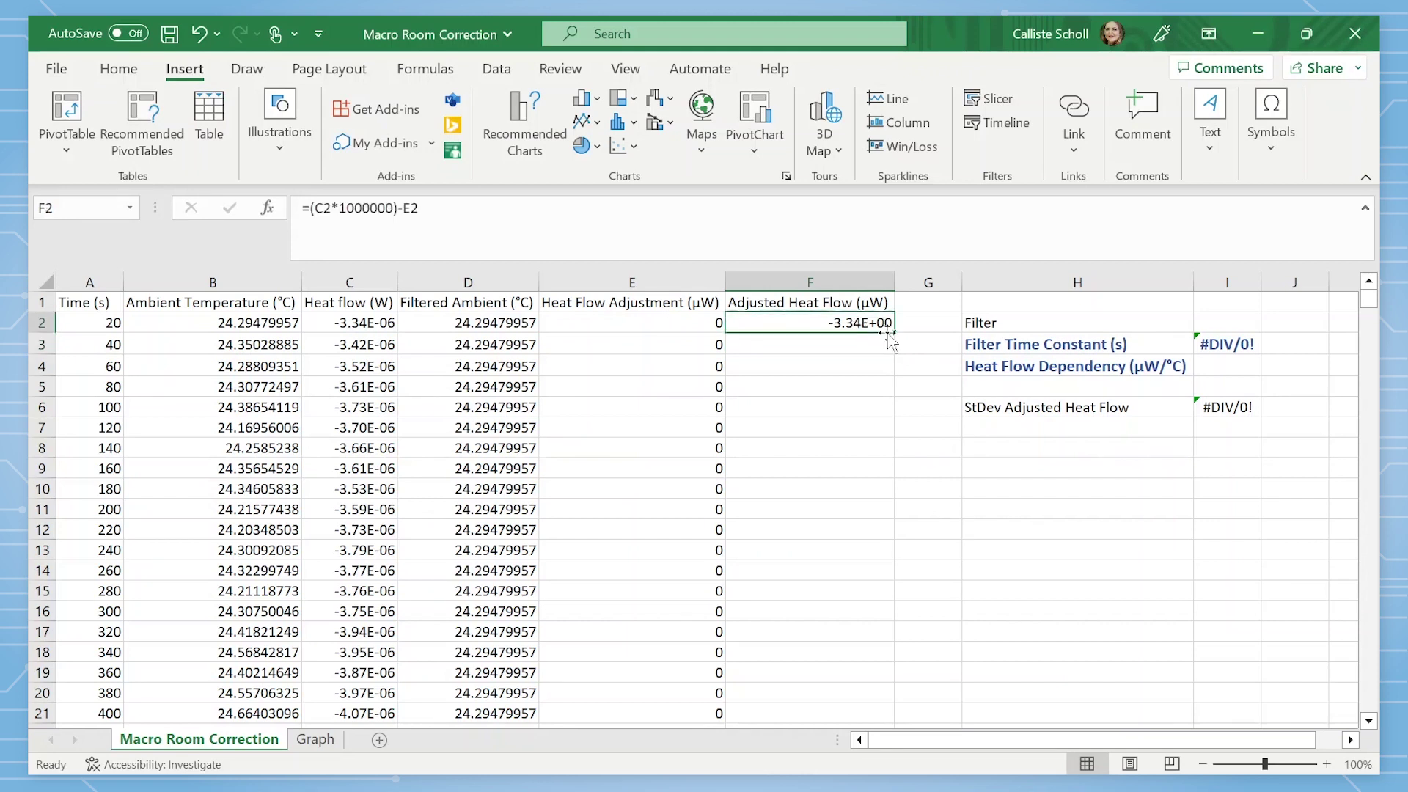
pyautogui.doubleClick(895, 330)
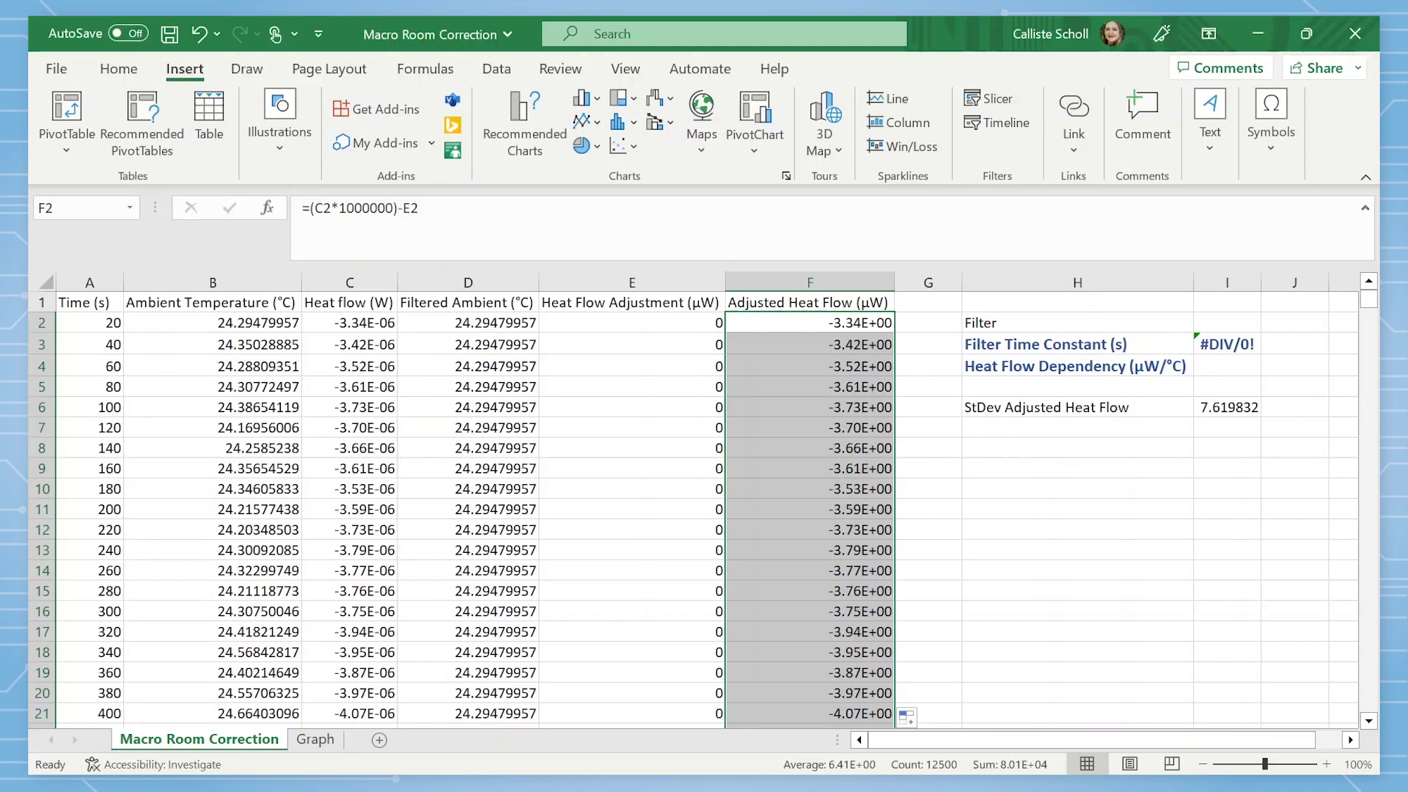
# Step: Open Solver and set it to minimise $I$6 by changing $I$2,$I$4
pyautogui.click(497, 71)
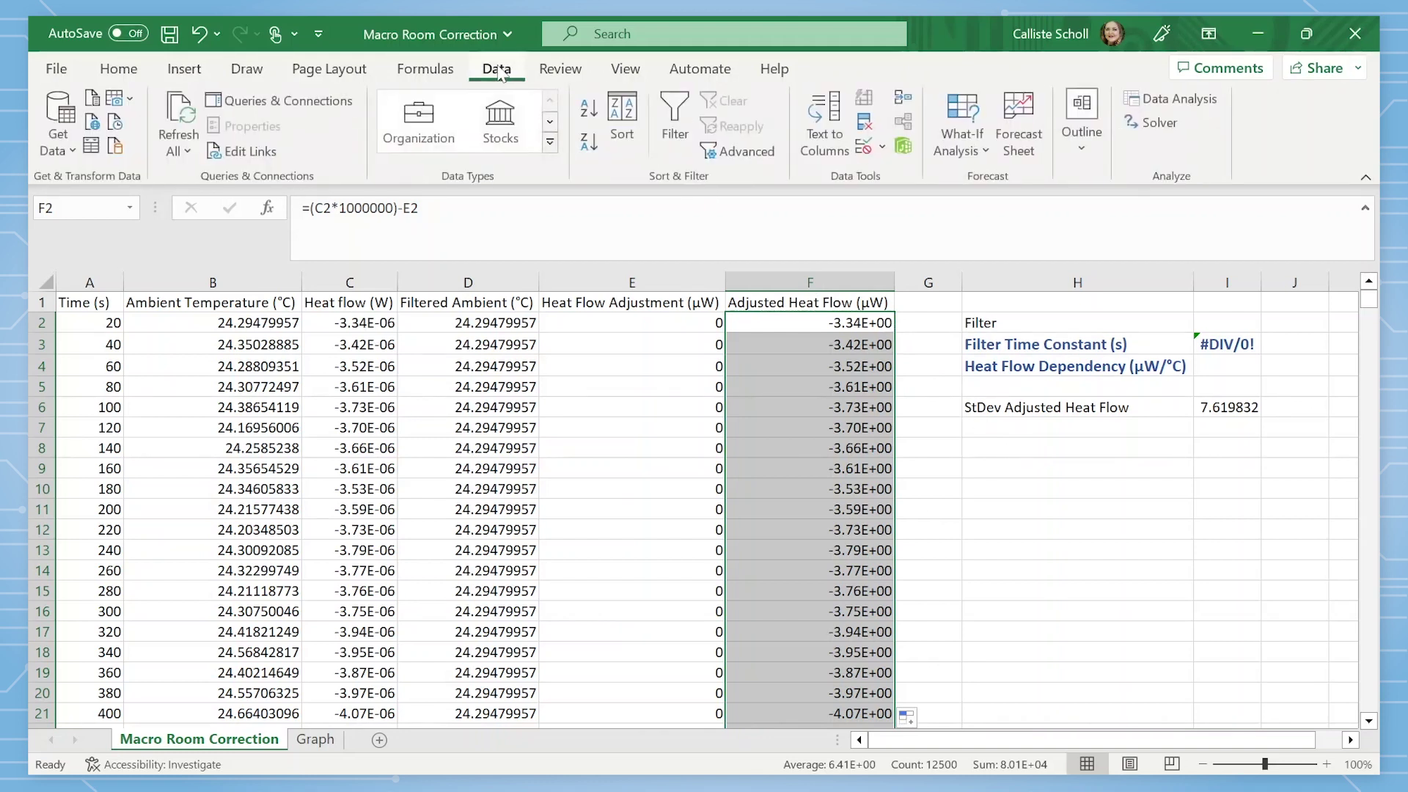
pyautogui.click(1148, 125)
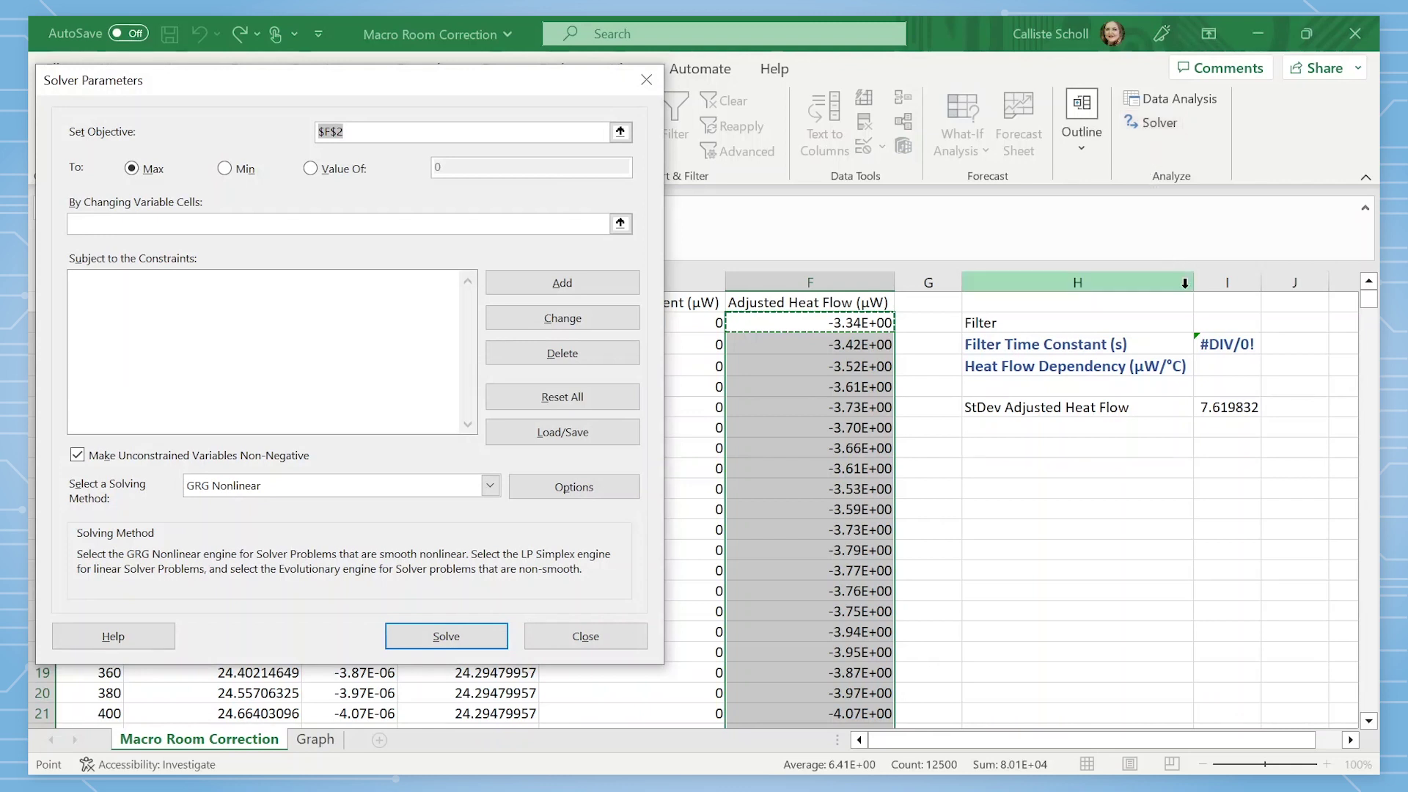
pyautogui.click(1239, 406)
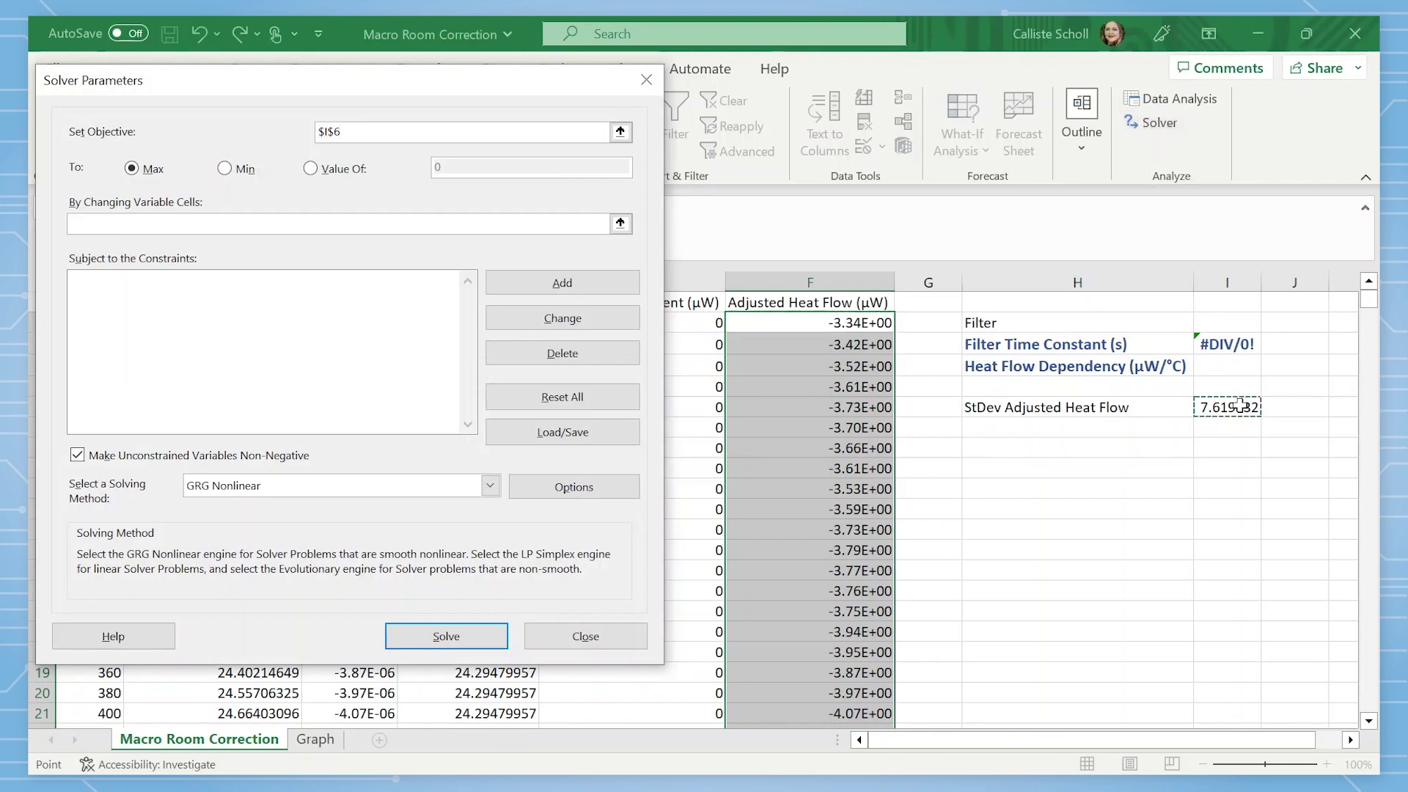
pyautogui.click(225, 168)
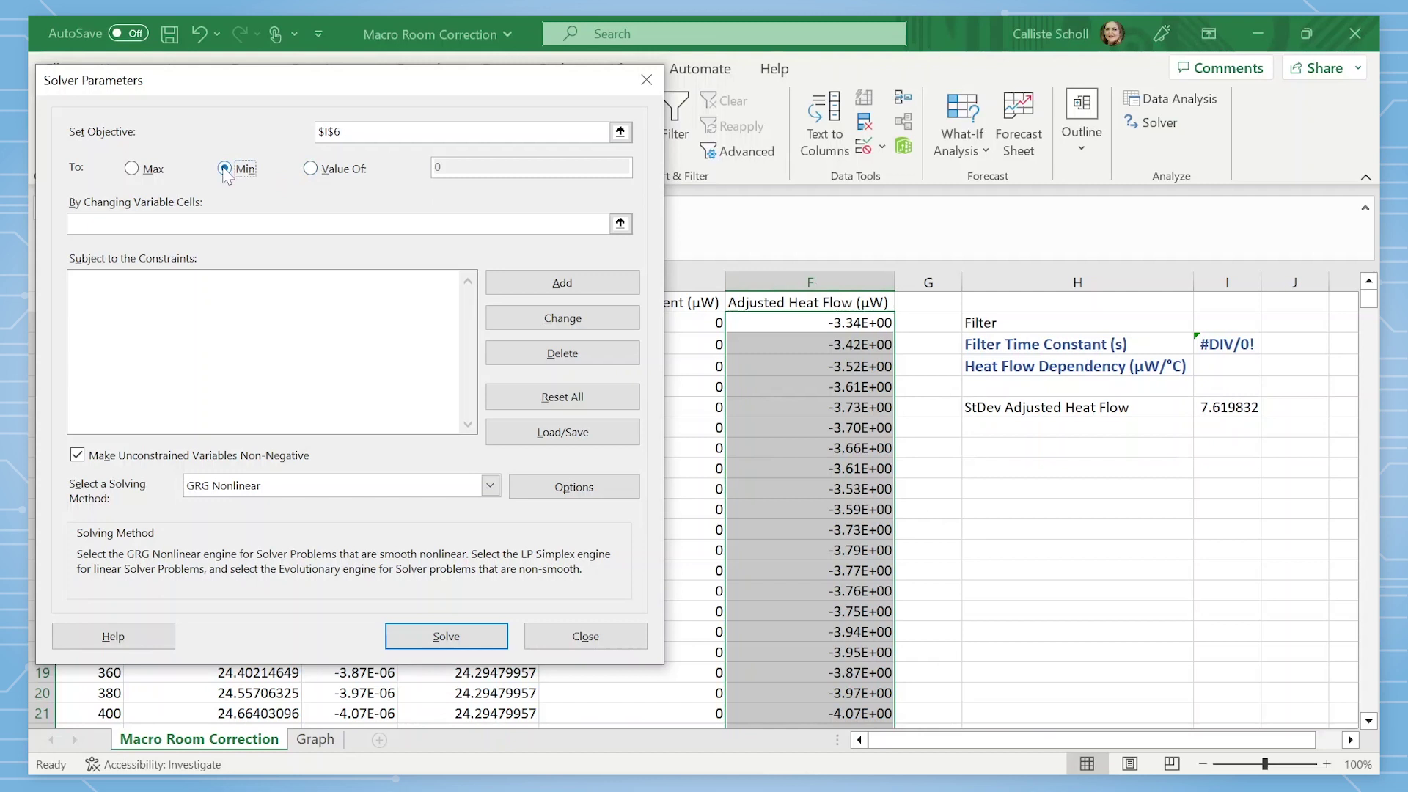
pyautogui.click(598, 224)
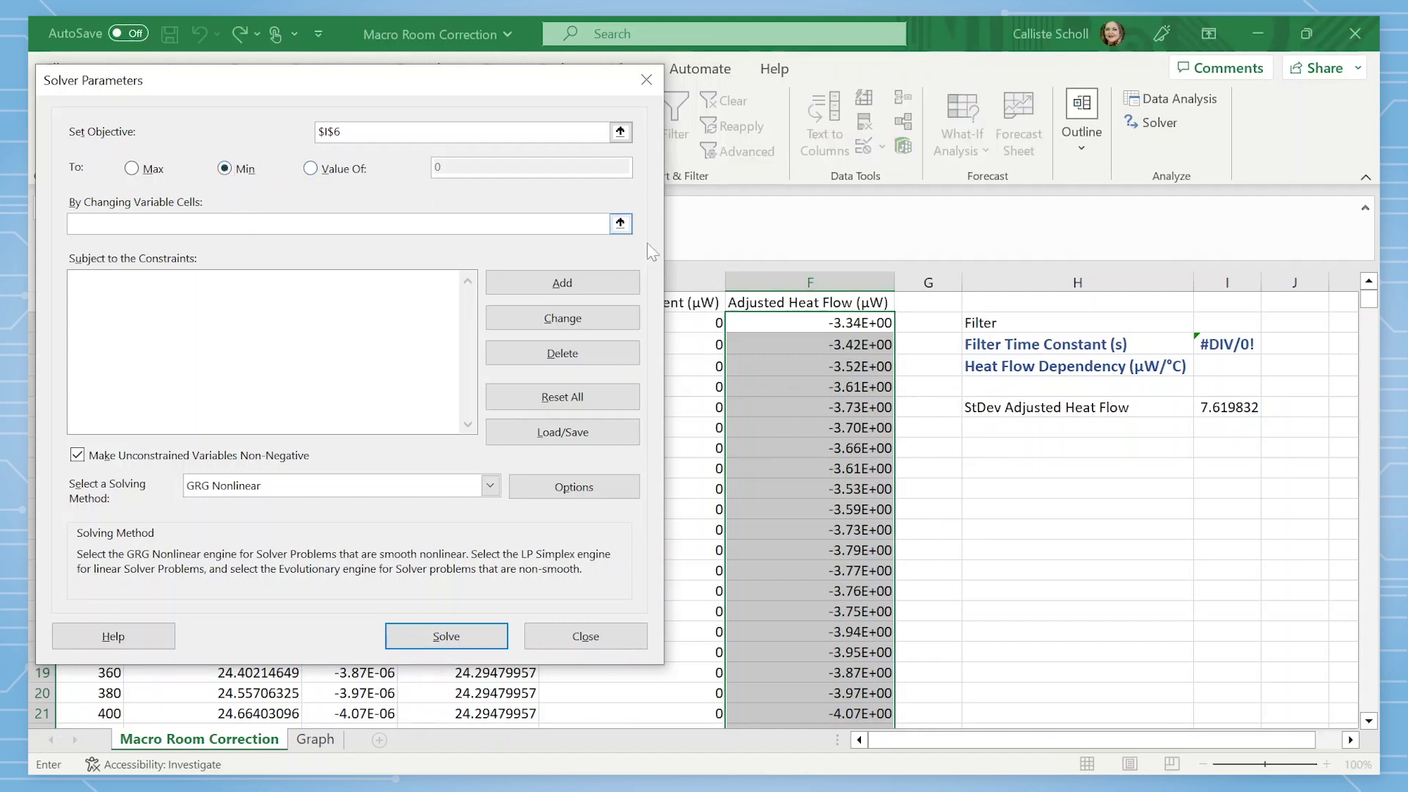
pyautogui.click(1229, 322)
pyautogui.write(',')
pyautogui.click(1232, 369)
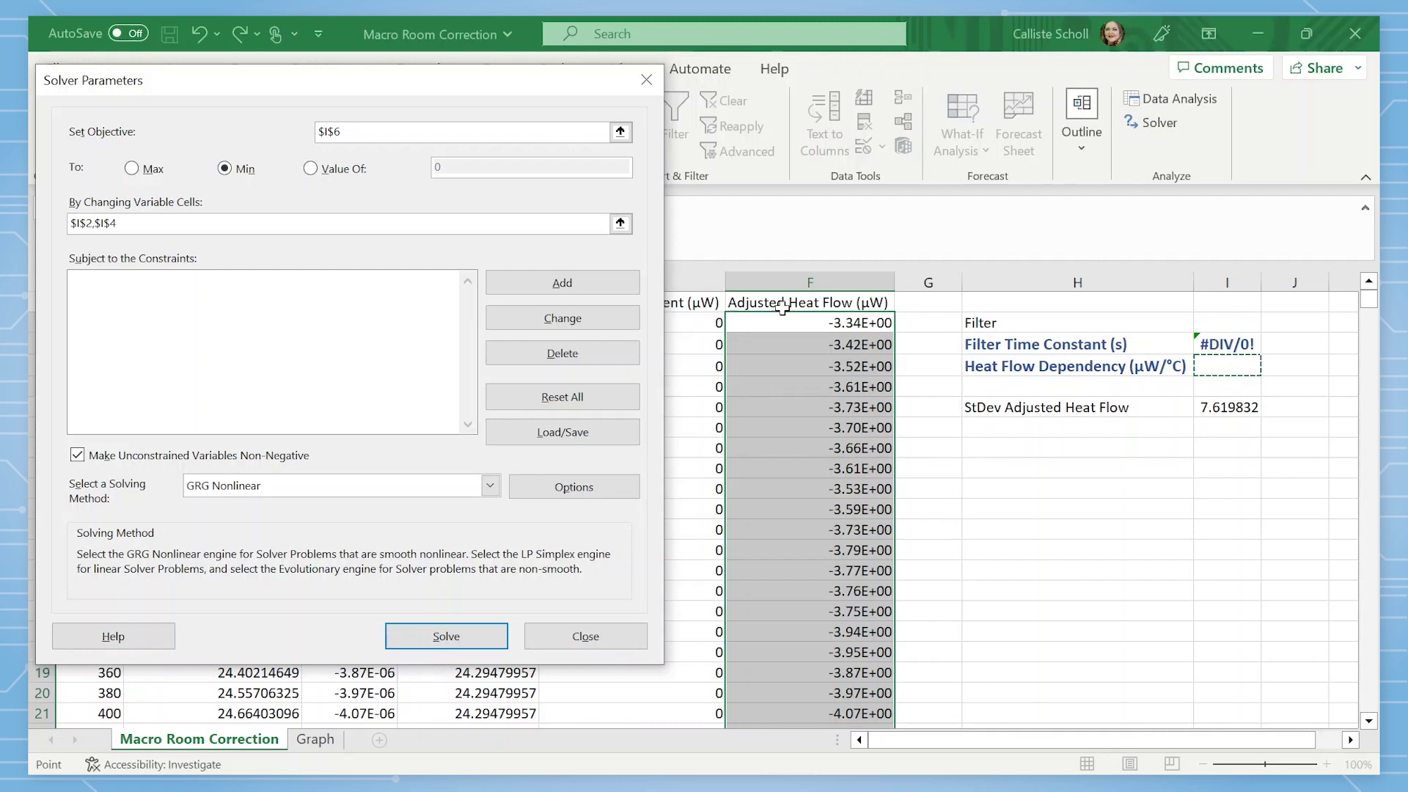
# Step: Add Solver constraints $I$2 <= 0.5 and $I$2 >= 0.001
pyautogui.click(562, 282)
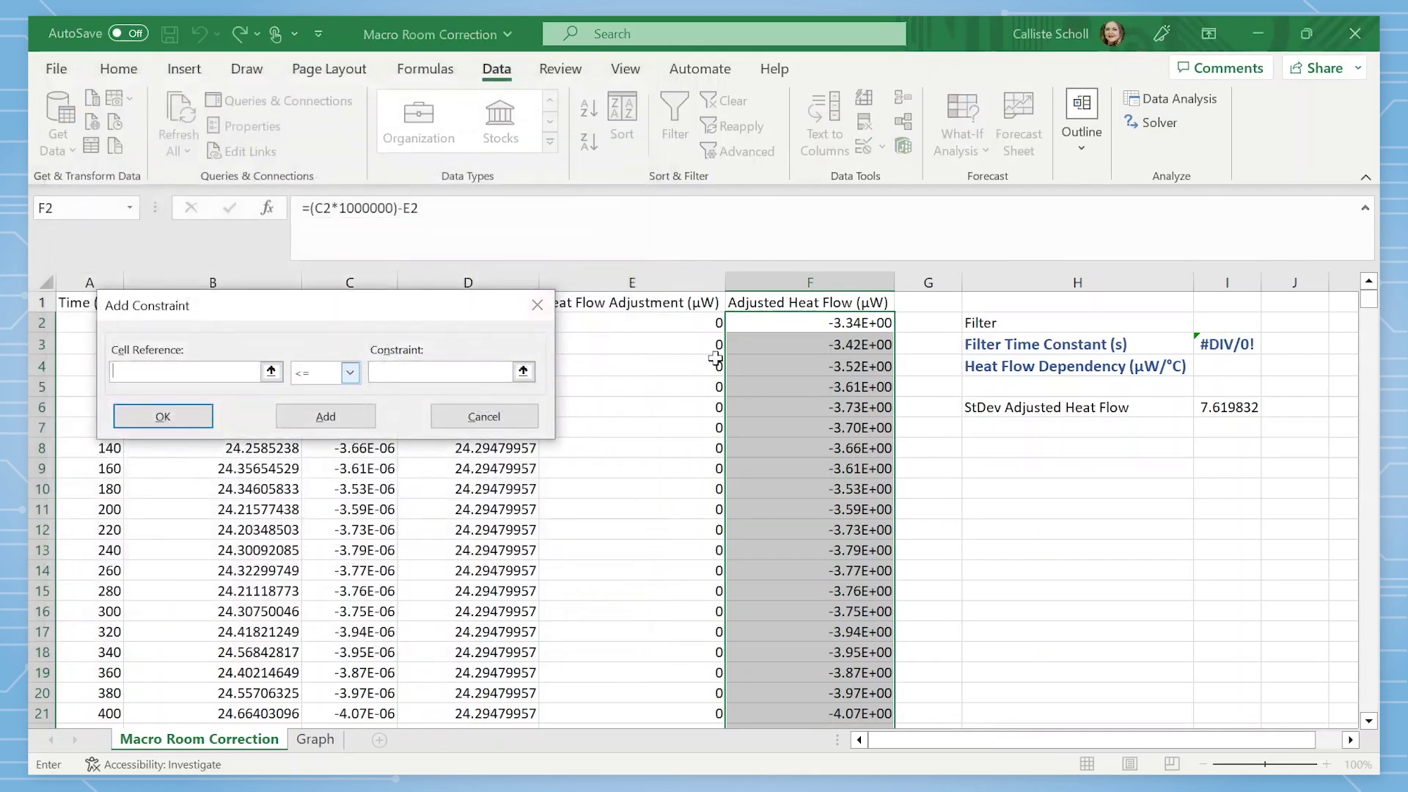
pyautogui.click(1199, 324)
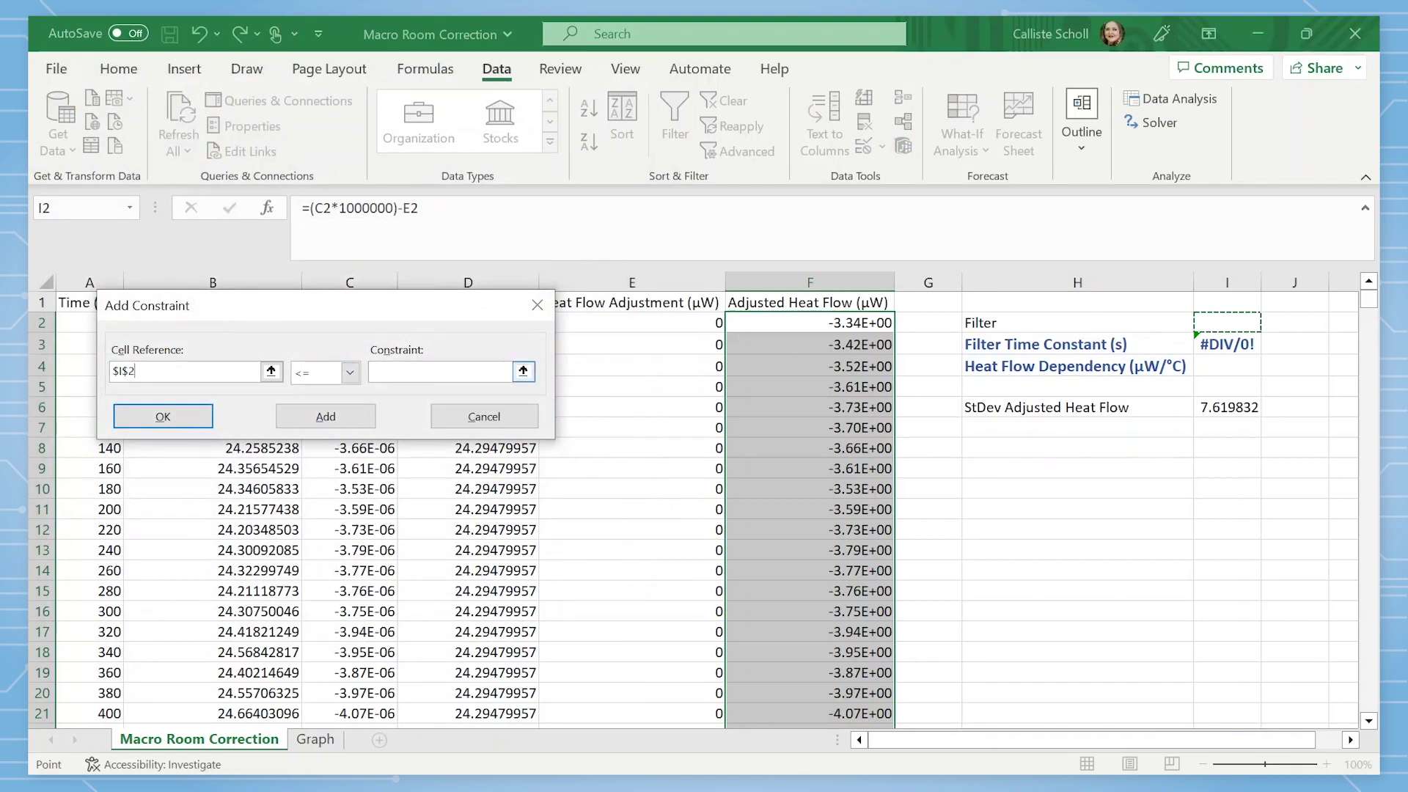
pyautogui.click(411, 371)
pyautogui.write('0.5')
pyautogui.click(321, 417)
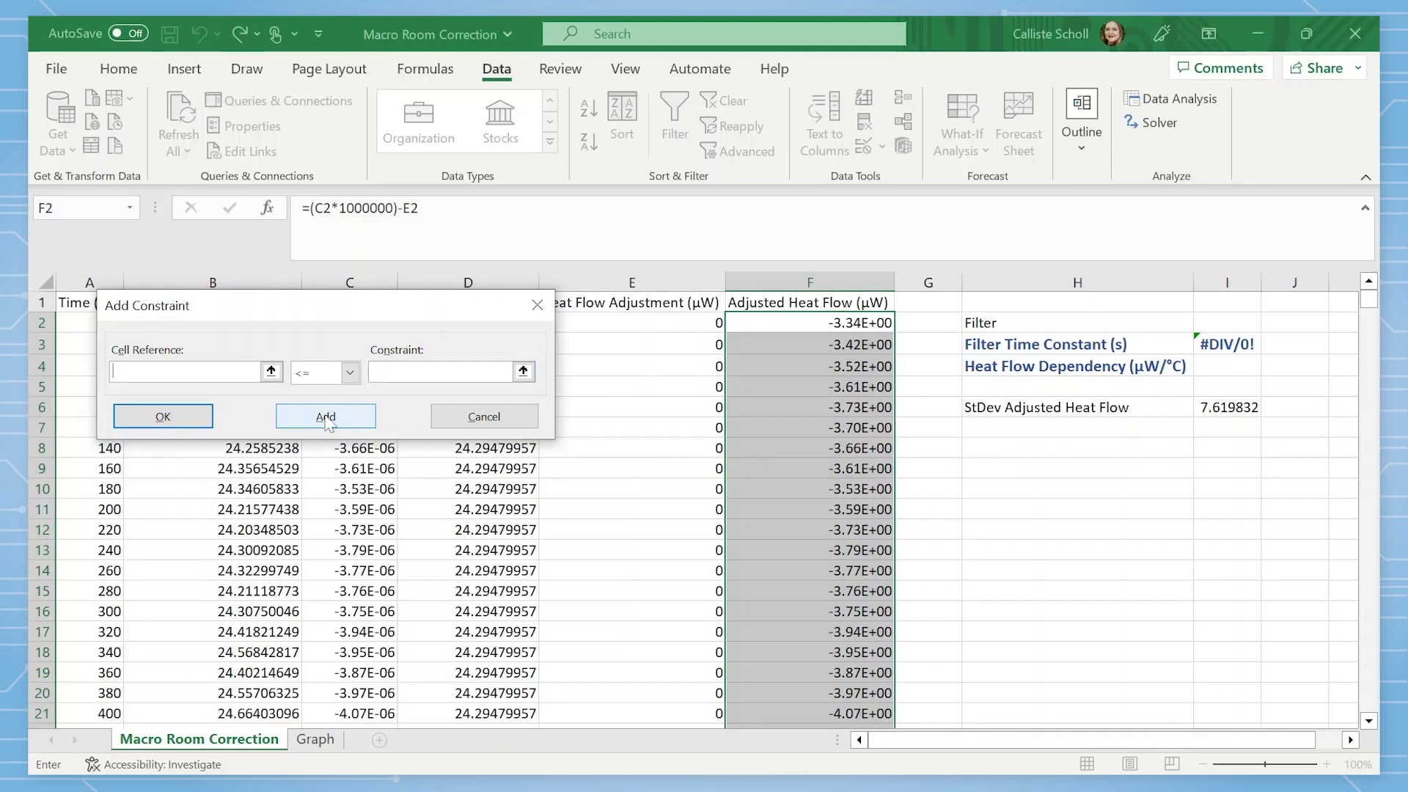
pyautogui.click(1226, 322)
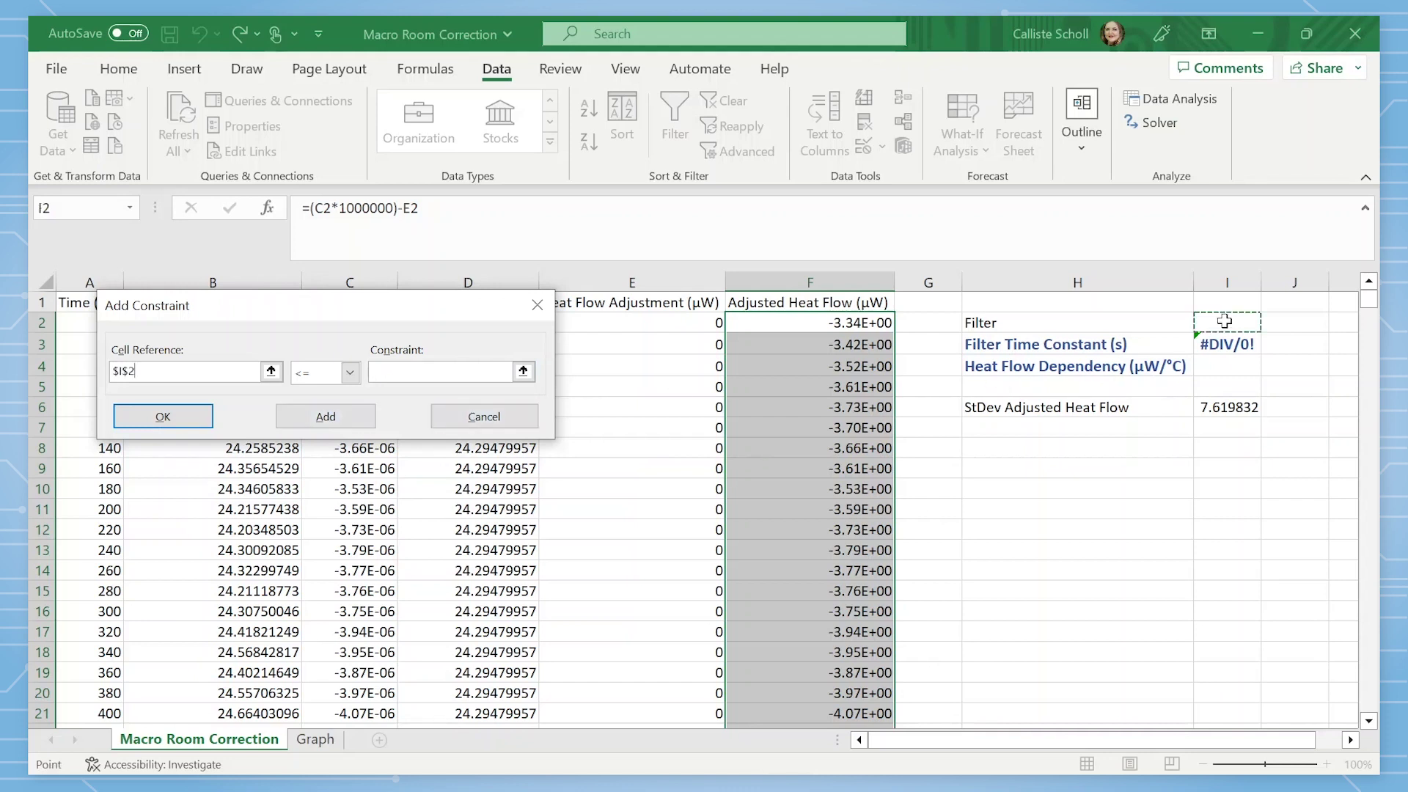
pyautogui.click(350, 373)
pyautogui.click(323, 422)
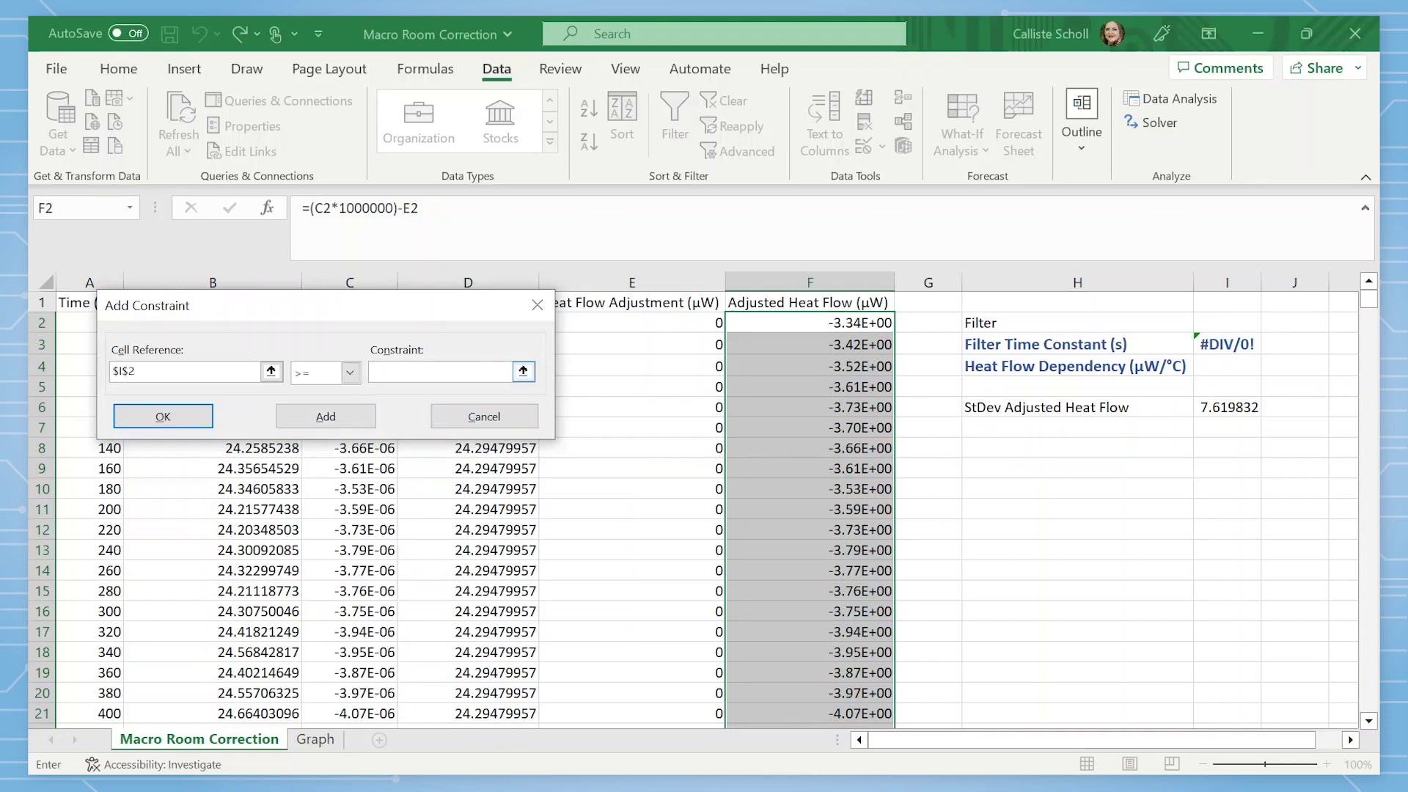
pyautogui.write('0.001')
pyautogui.click(326, 416)
# Step: Add the $I$4 <= 100 constraint and begin a >= lower limit for I4
pyautogui.click(1223, 367)
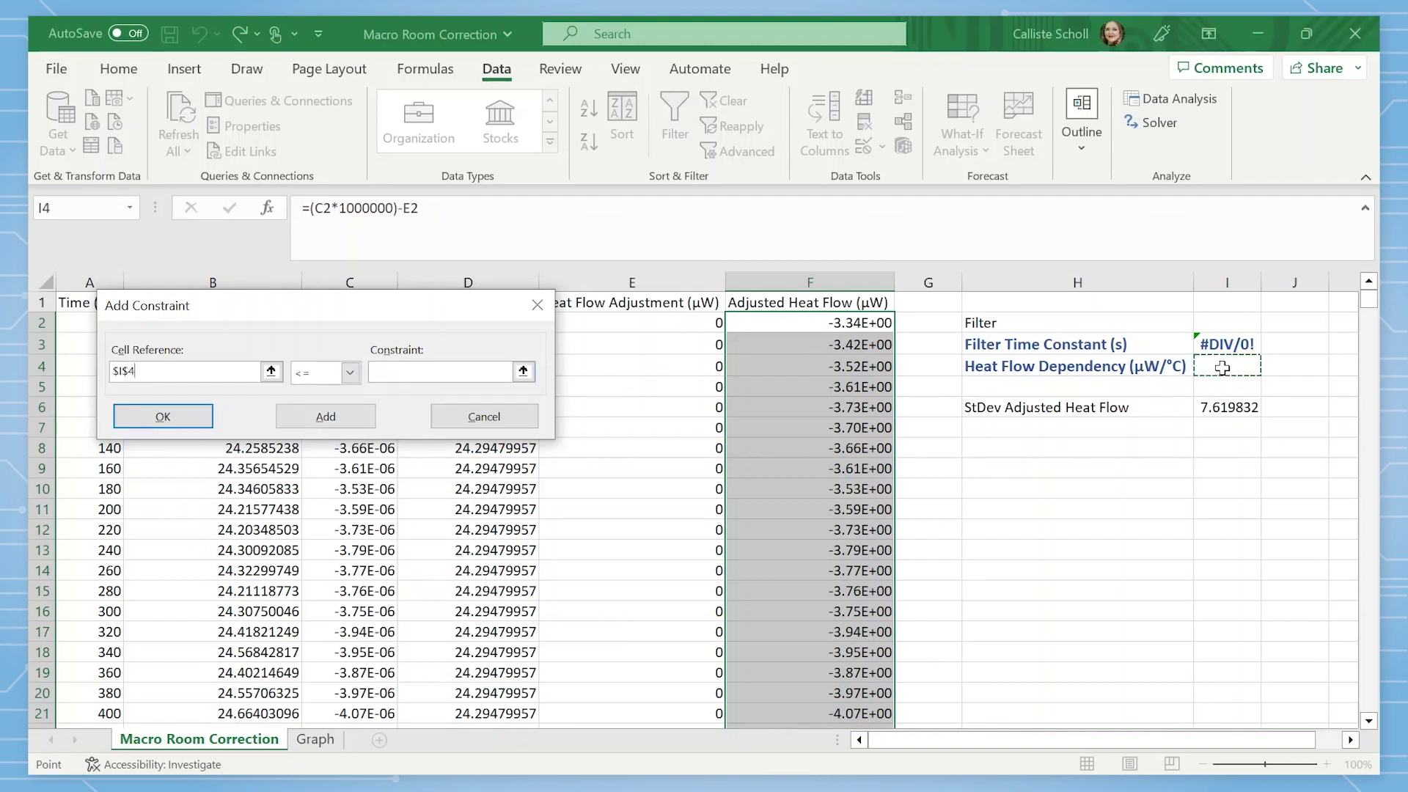
pyautogui.click(371, 372)
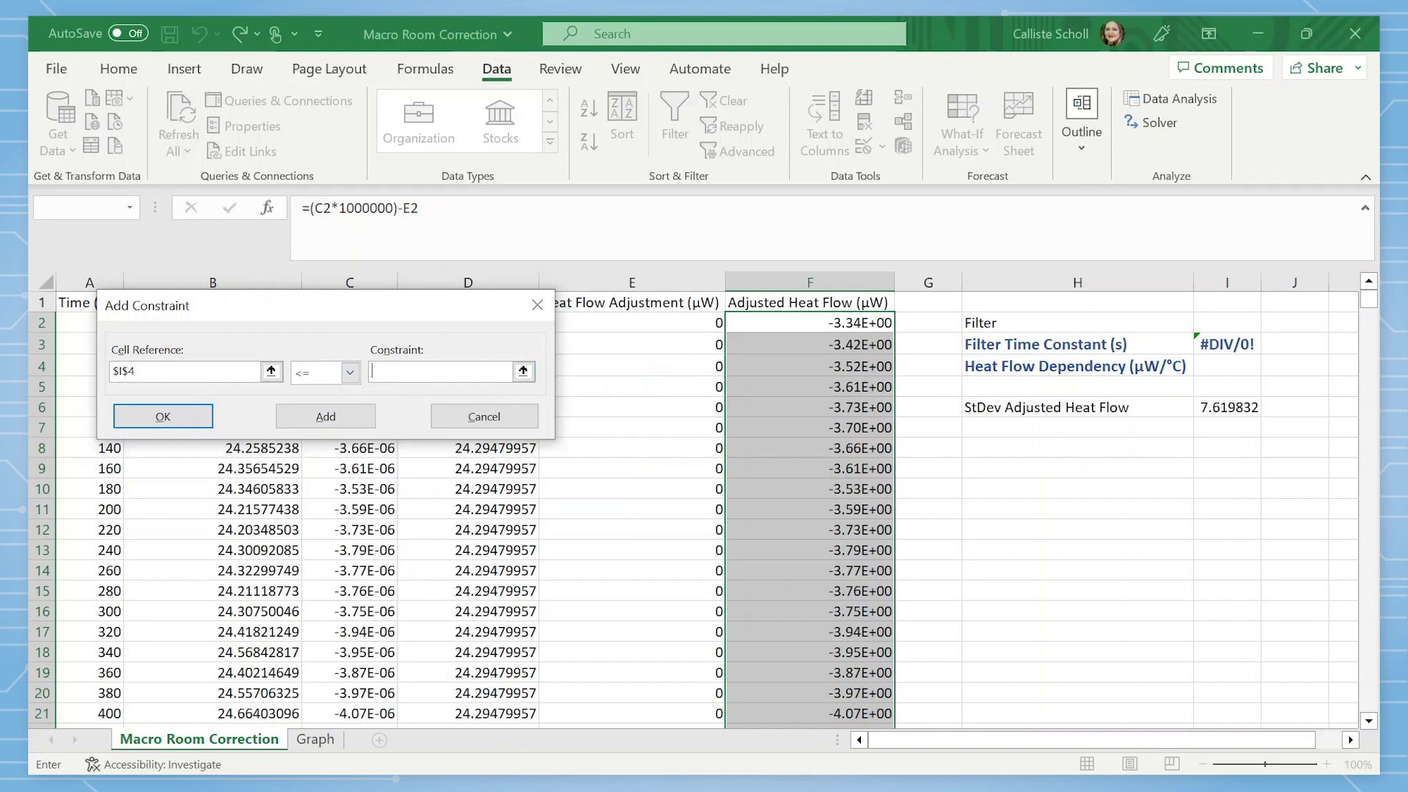
pyautogui.write('100')
pyautogui.click(326, 417)
pyautogui.click(1239, 367)
pyautogui.click(350, 373)
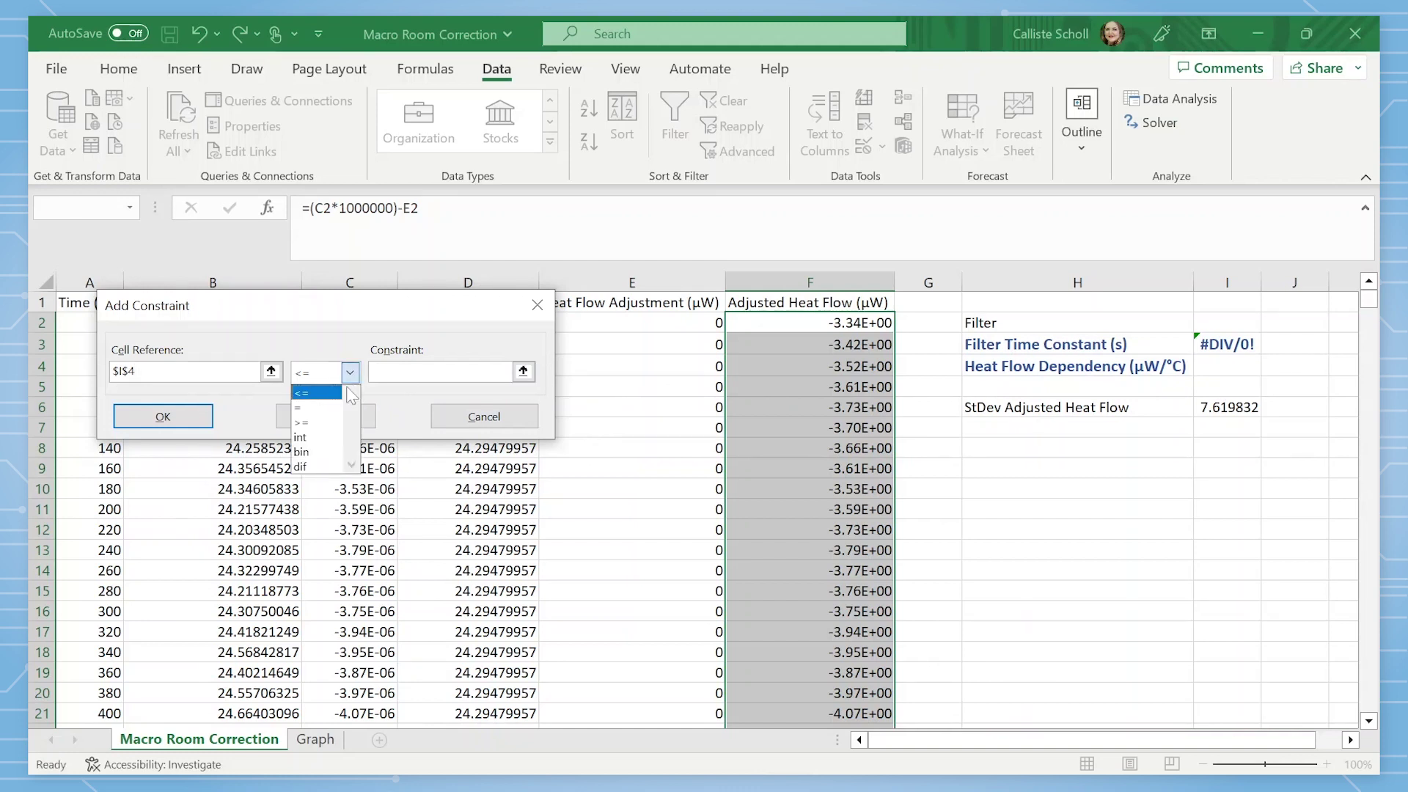
pyautogui.click(315, 423)
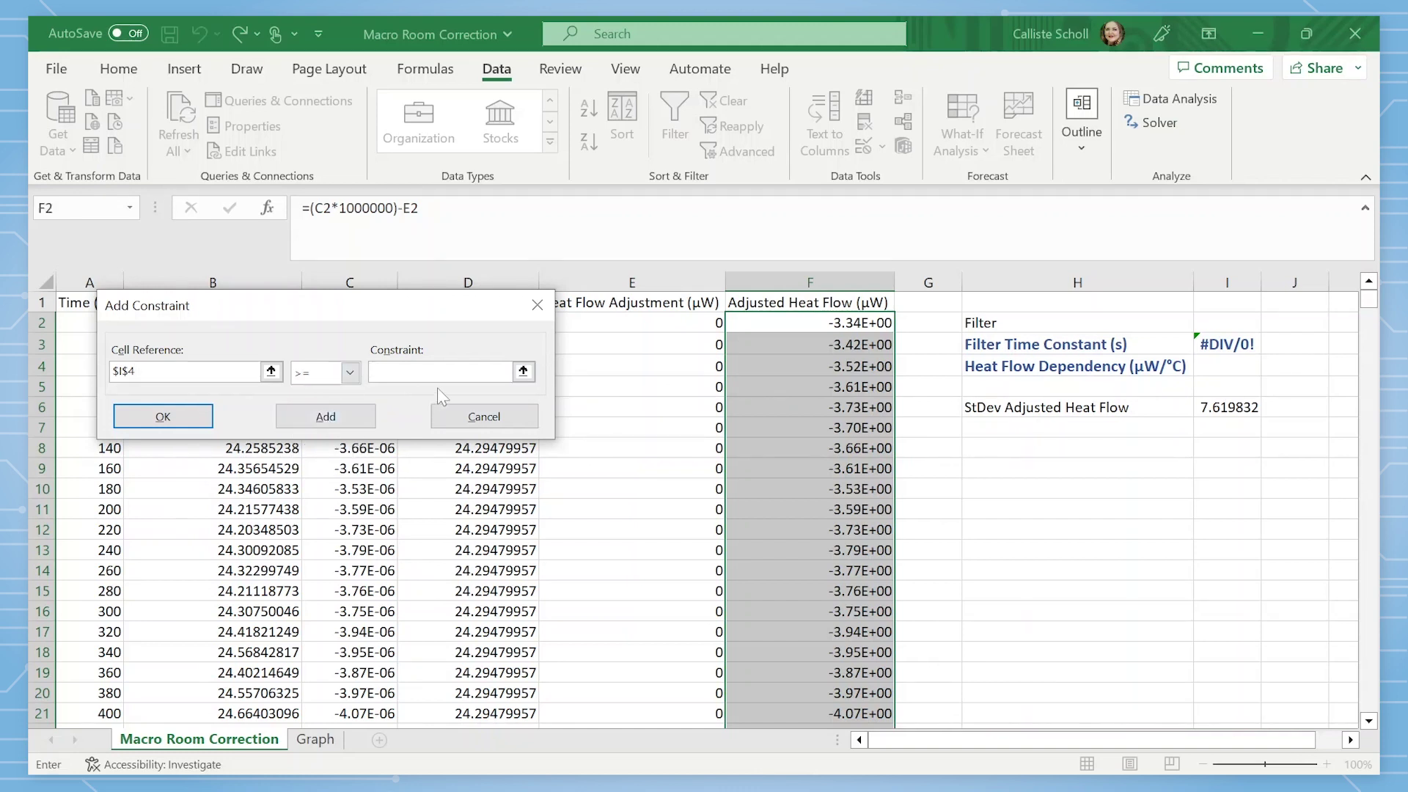
# Step: Finish the $I$4 >= 1 constraint, solve with GRG Nonlinear, and keep Solver's solution
pyautogui.write('1')
pyautogui.click(198, 422)
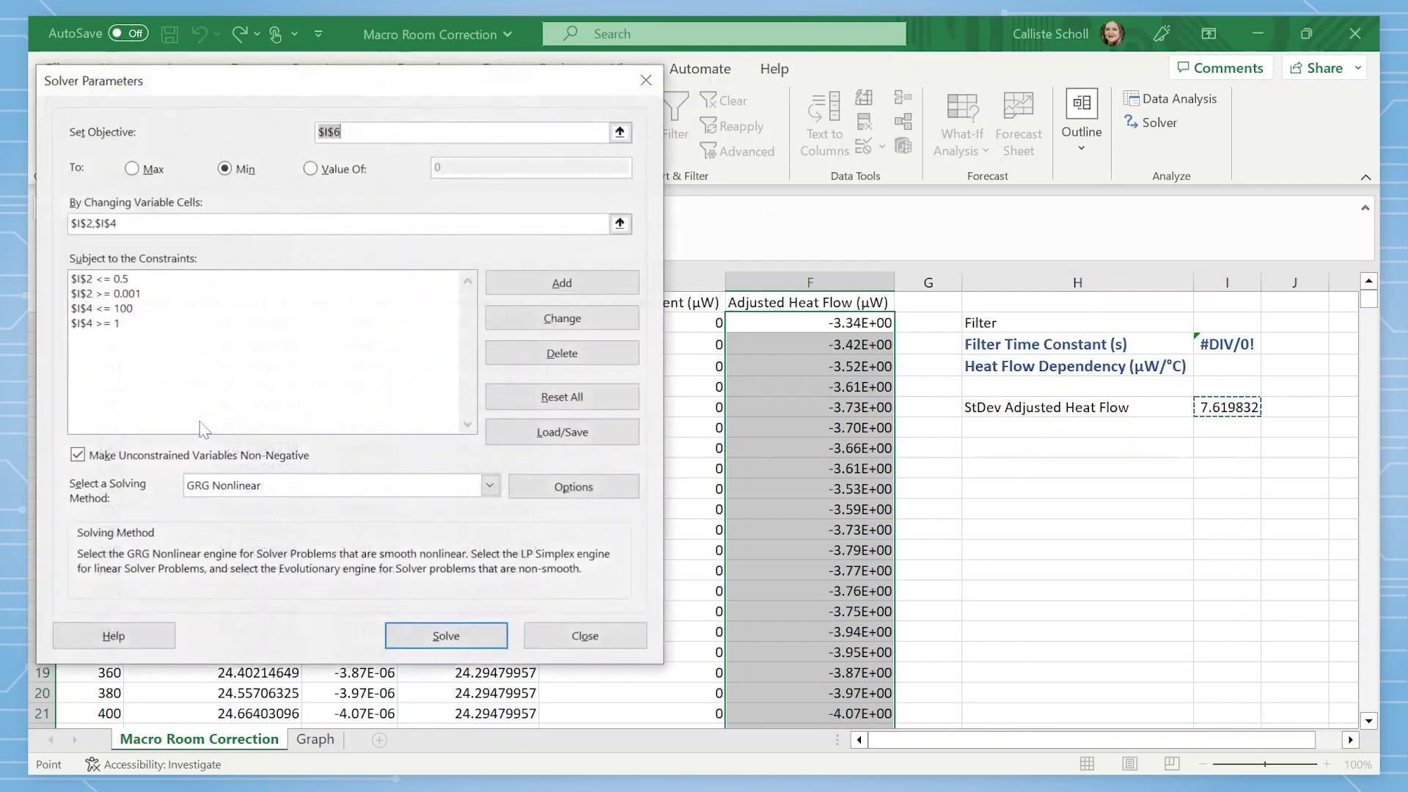
pyautogui.click(490, 486)
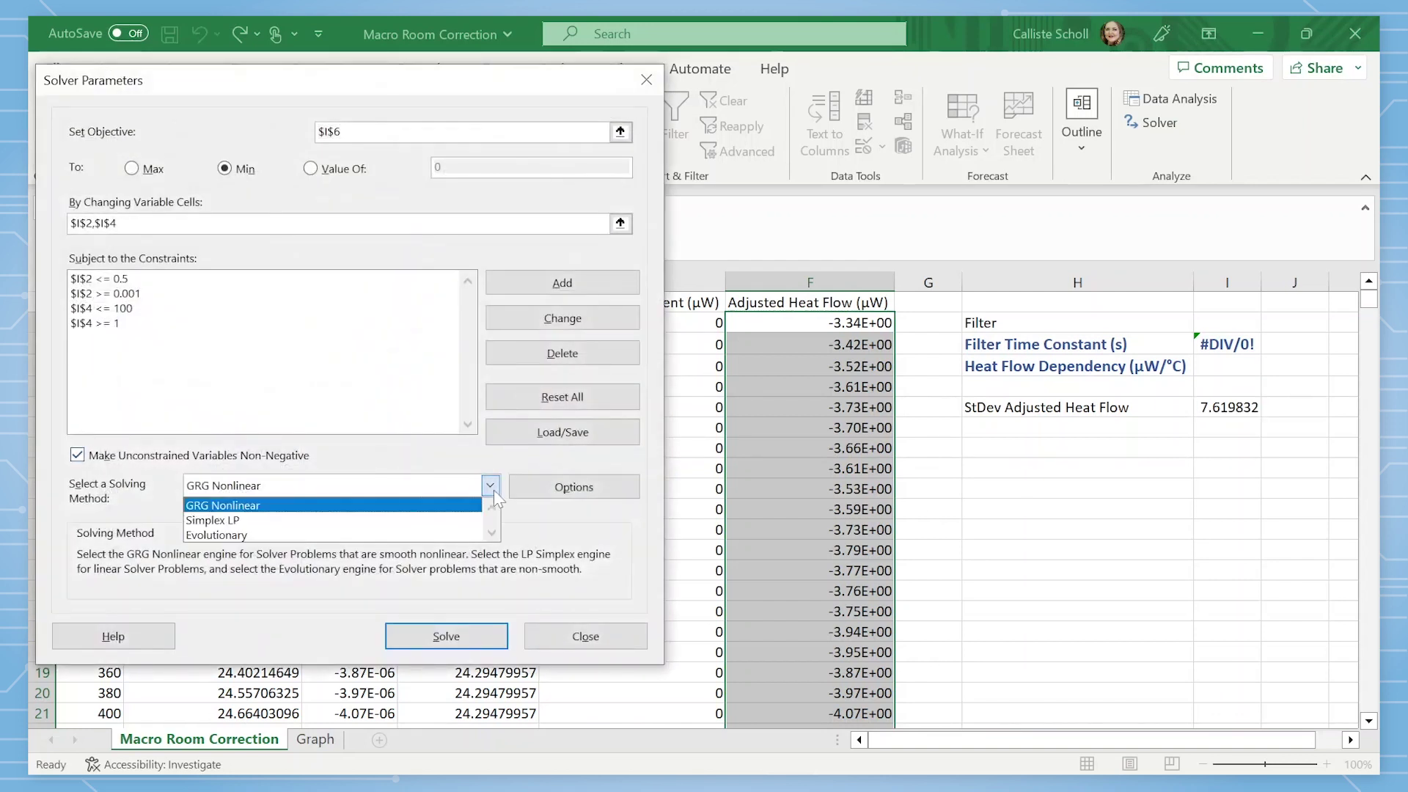
pyautogui.click(494, 490)
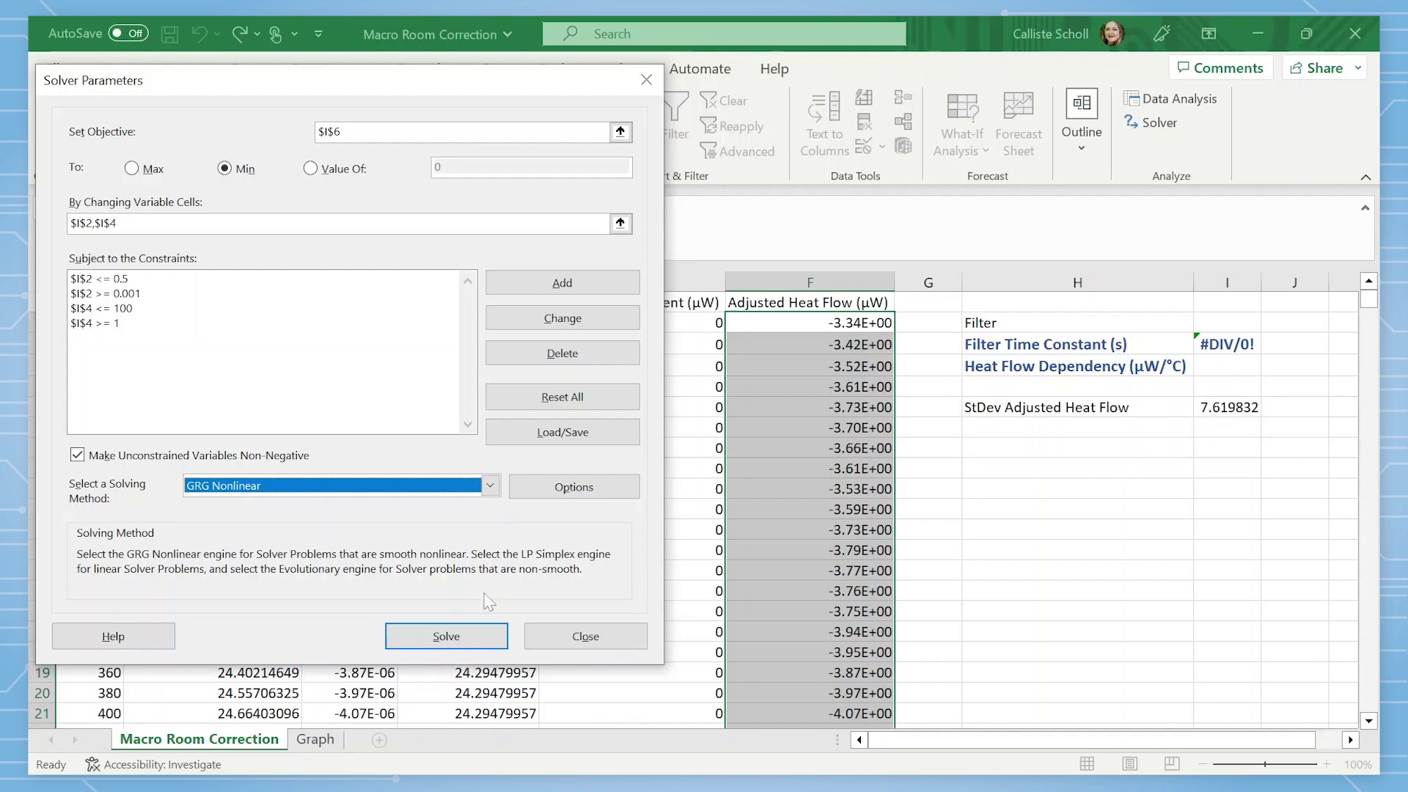
pyautogui.click(447, 637)
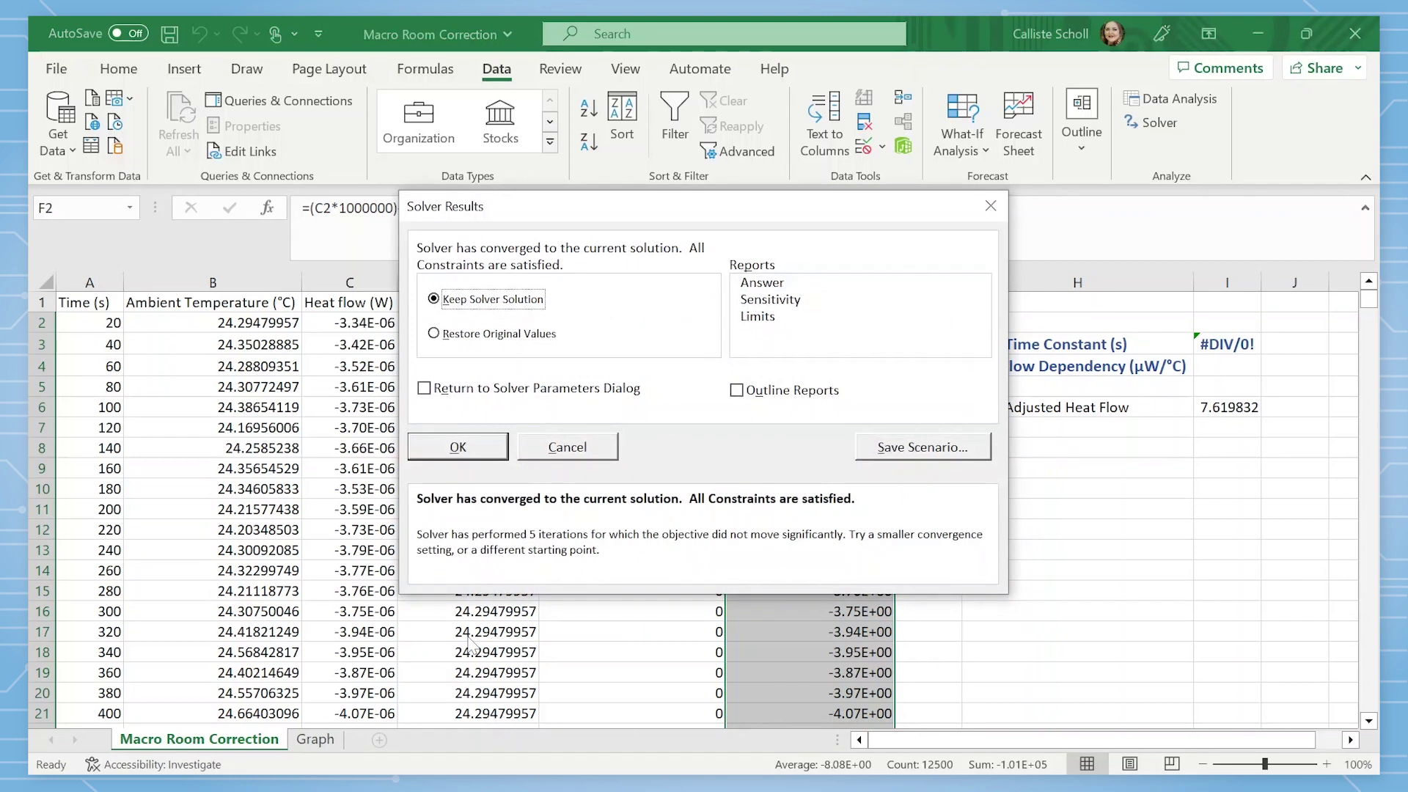
pyautogui.click(466, 449)
pyautogui.click(595, 487)
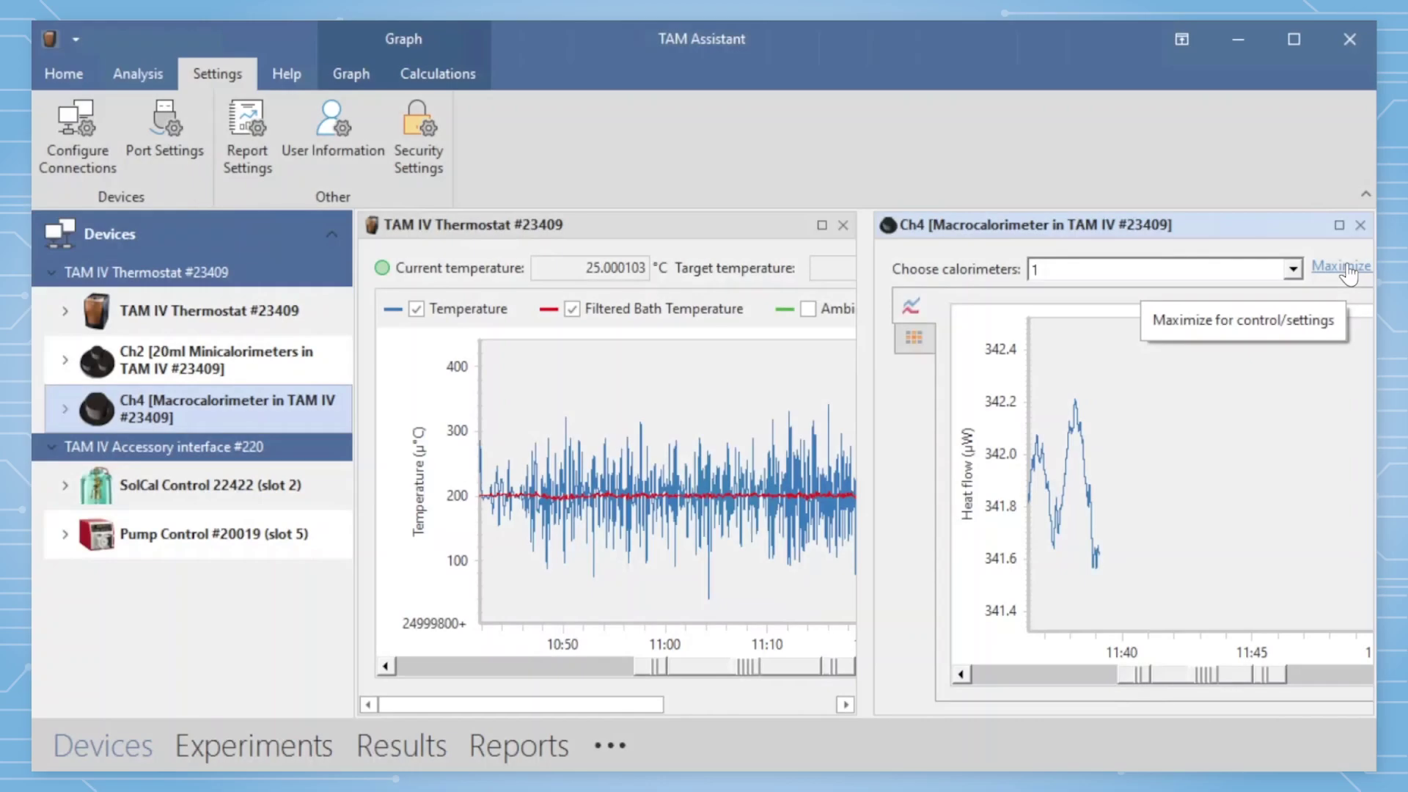
# Step: Apply filter time constant 1985 s and factor 21.16 µW/°C in Ch4's calorimeter settings
pyautogui.click(1346, 268)
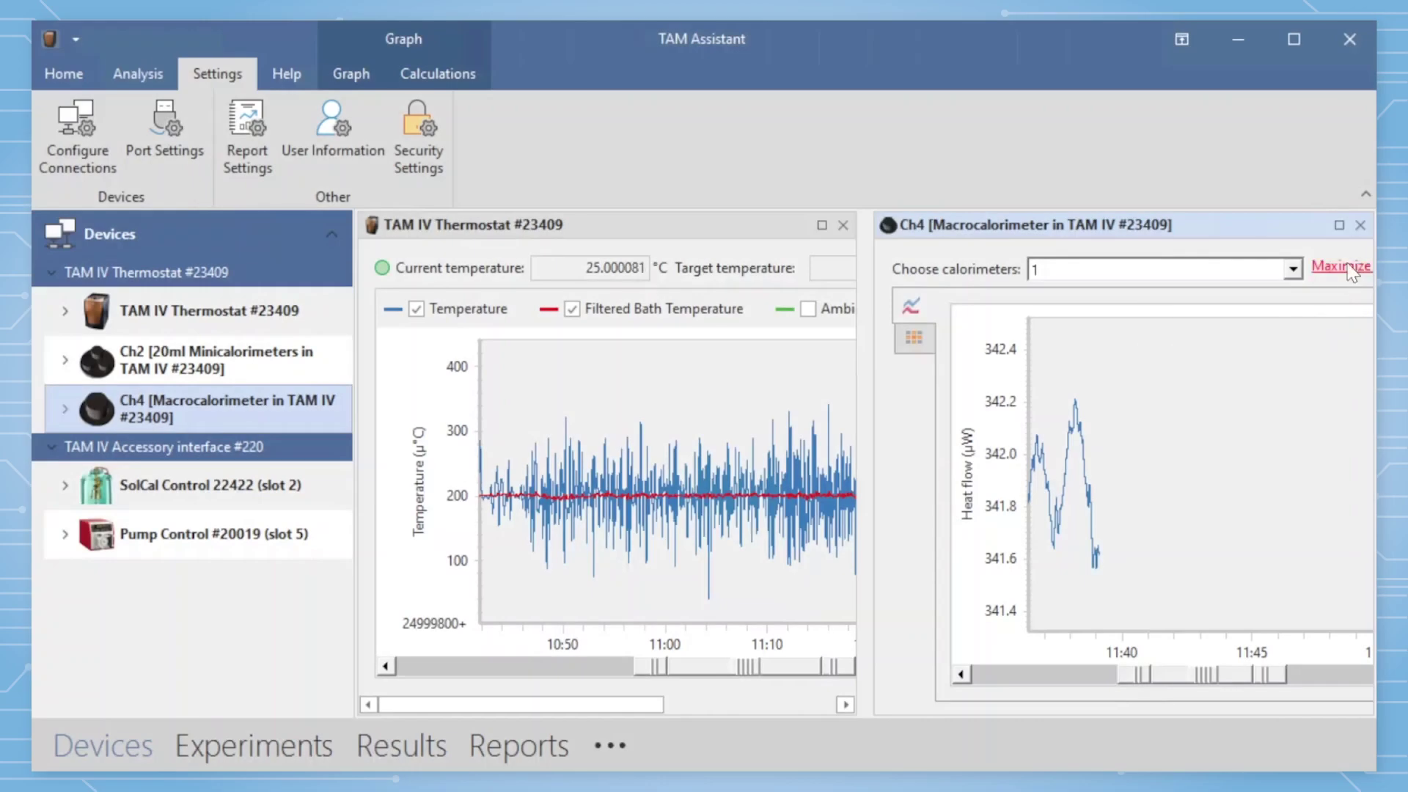
pyautogui.click(472, 255)
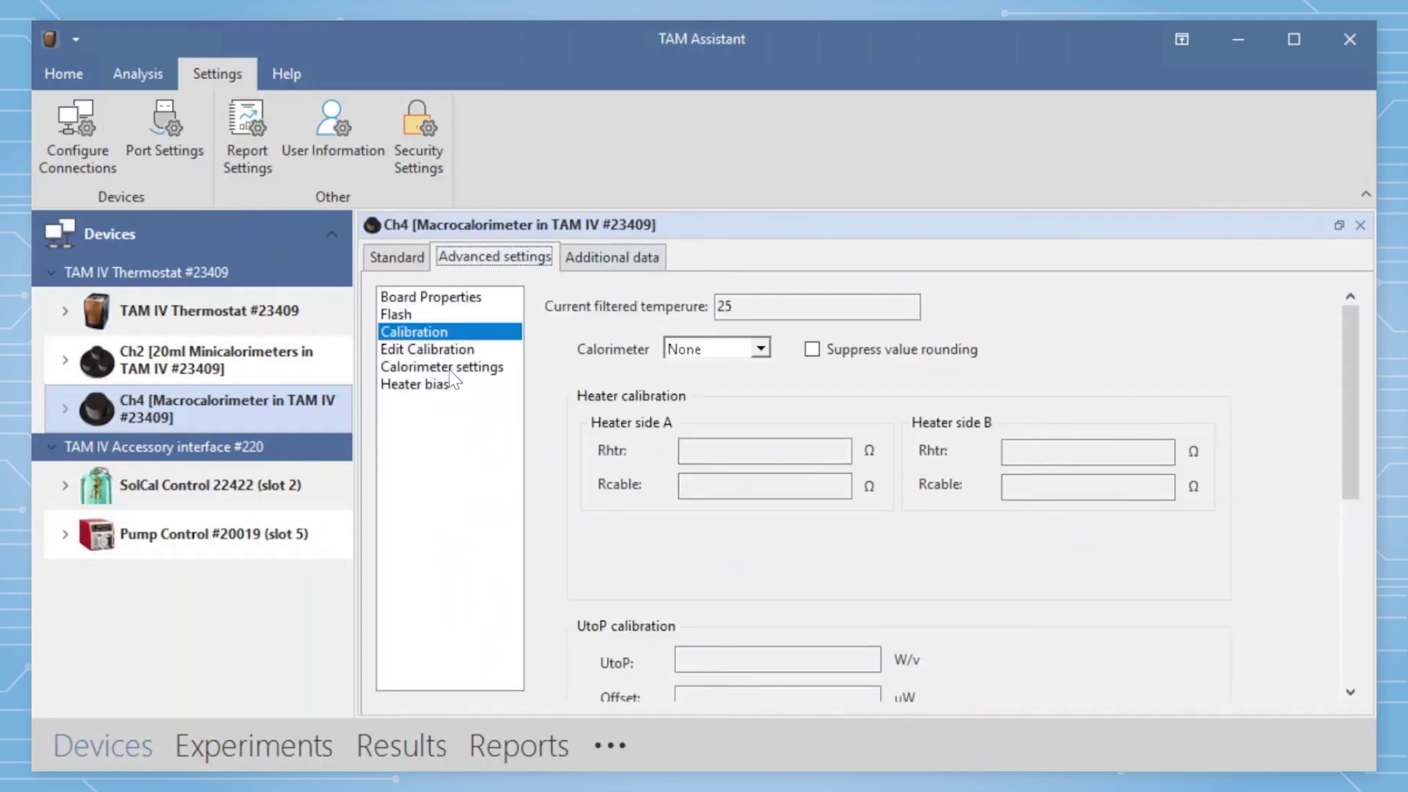
pyautogui.click(449, 369)
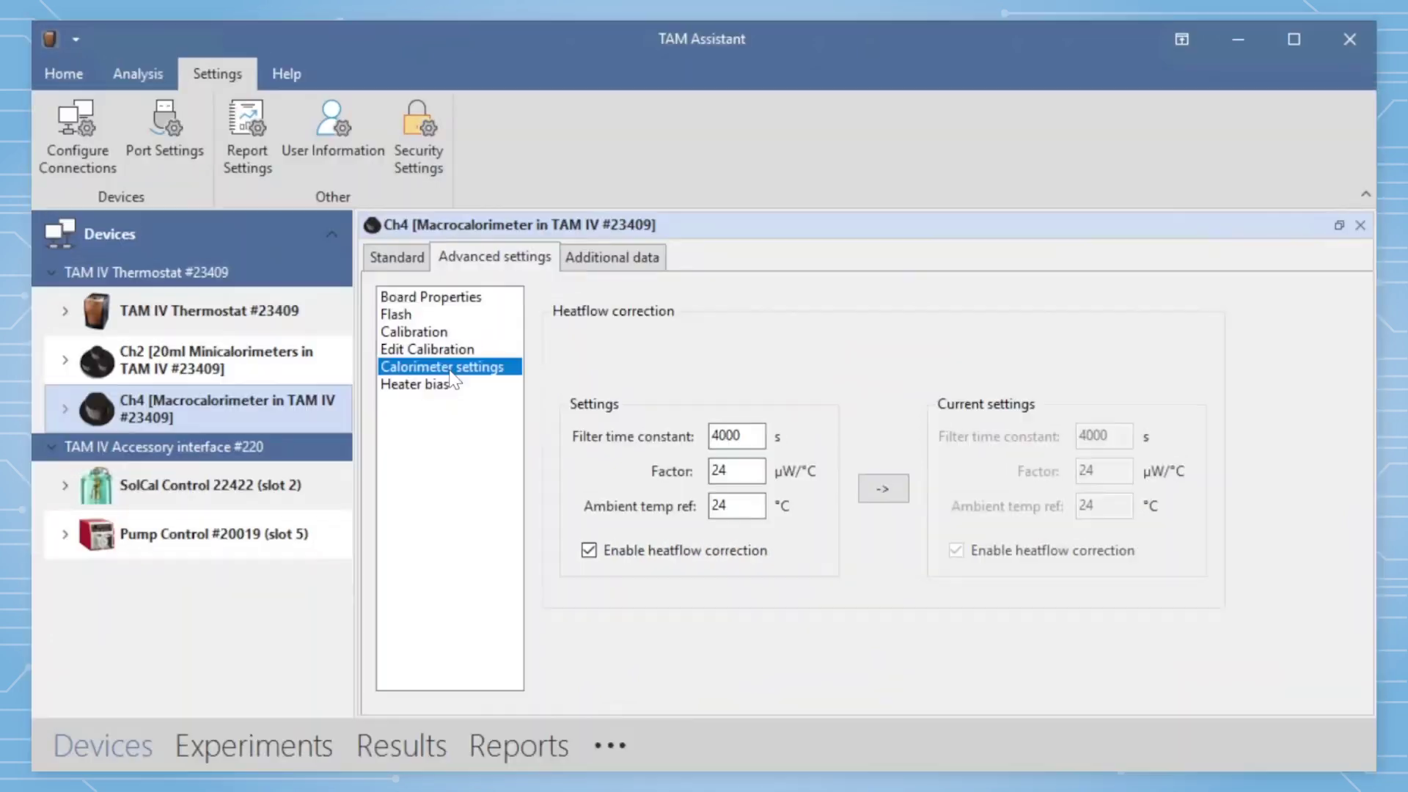
pyautogui.moveTo(755, 435); pyautogui.dragTo(689, 436)
pyautogui.write('1985')
pyautogui.moveTo(744, 469); pyautogui.dragTo(698, 469)
pyautogui.write('21.16')
pyautogui.click(888, 496)
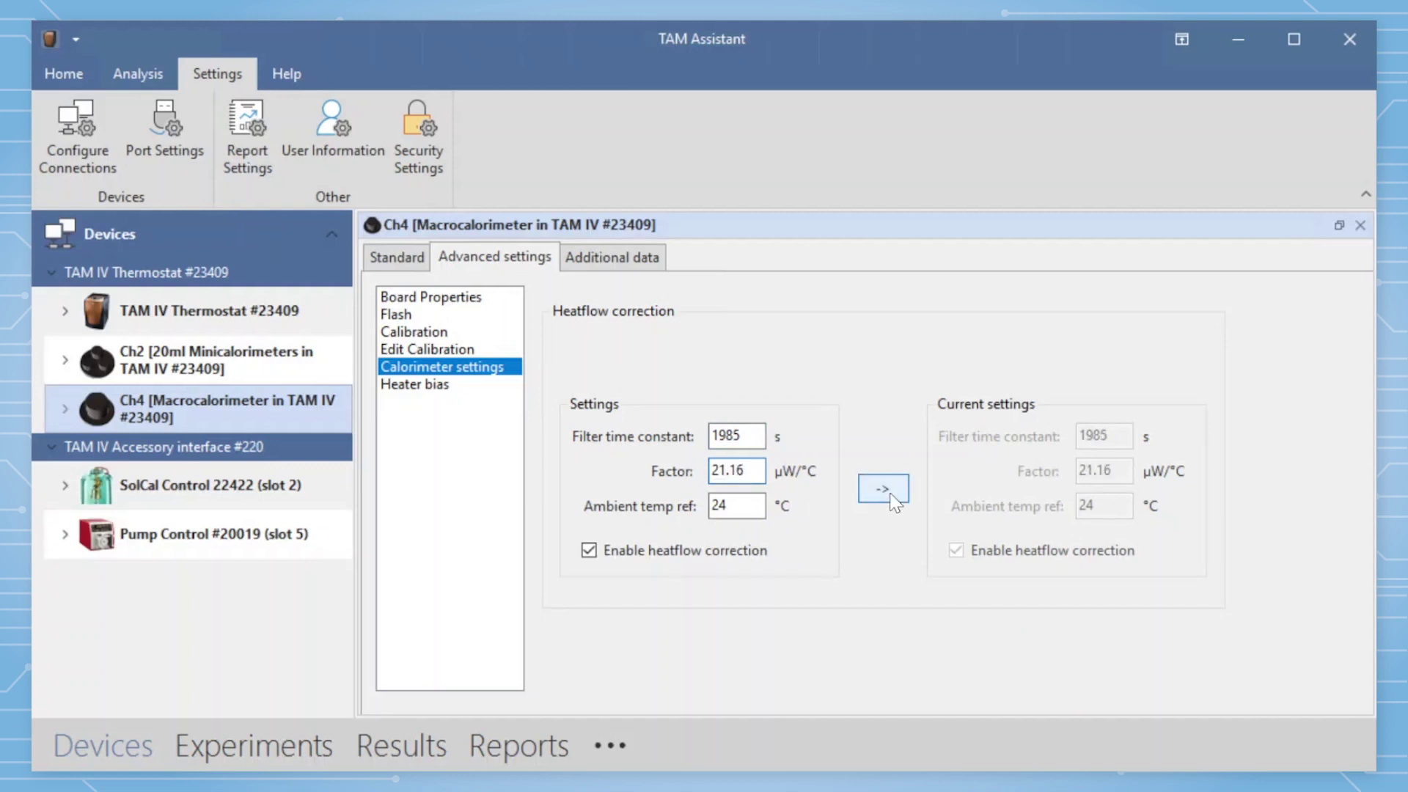